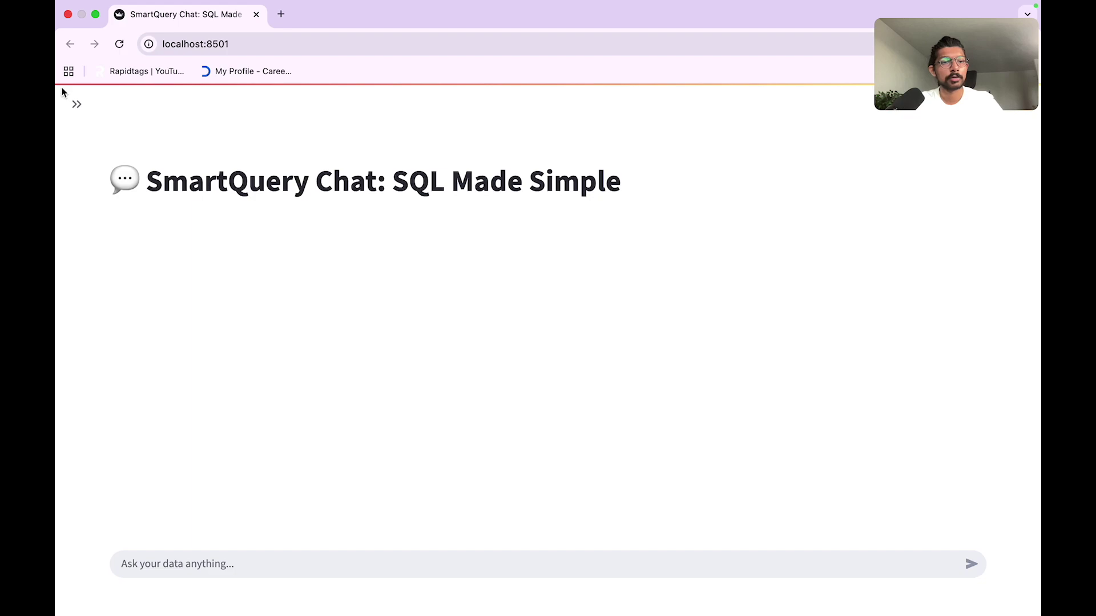
# Step: Expand the sidebar and check the data sources, leaving Default SQLite unchanged
pyautogui.click(74, 106)
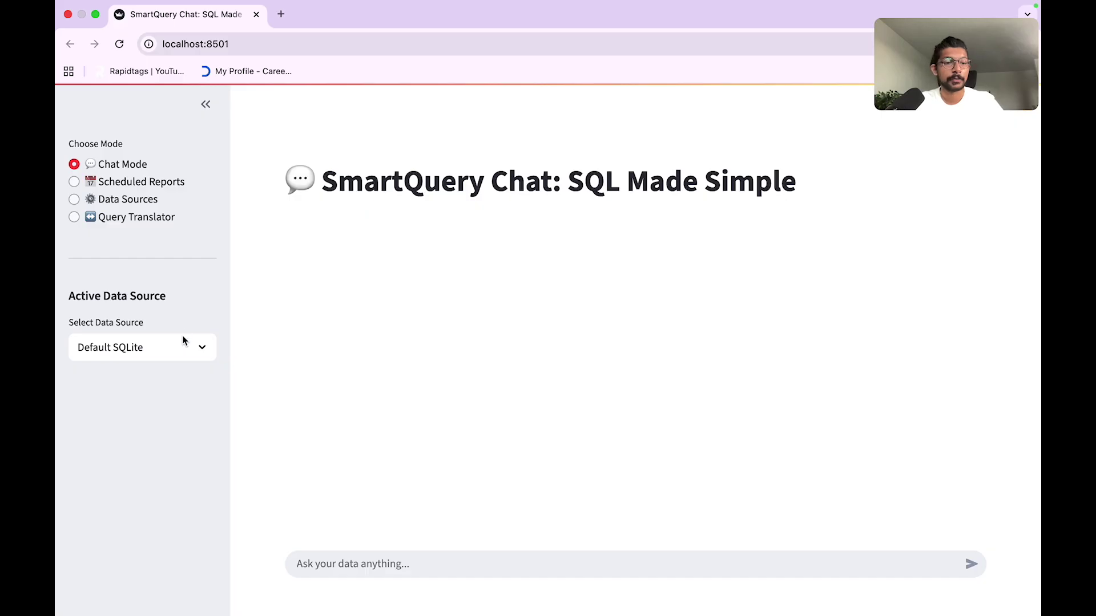
pyautogui.click(198, 353)
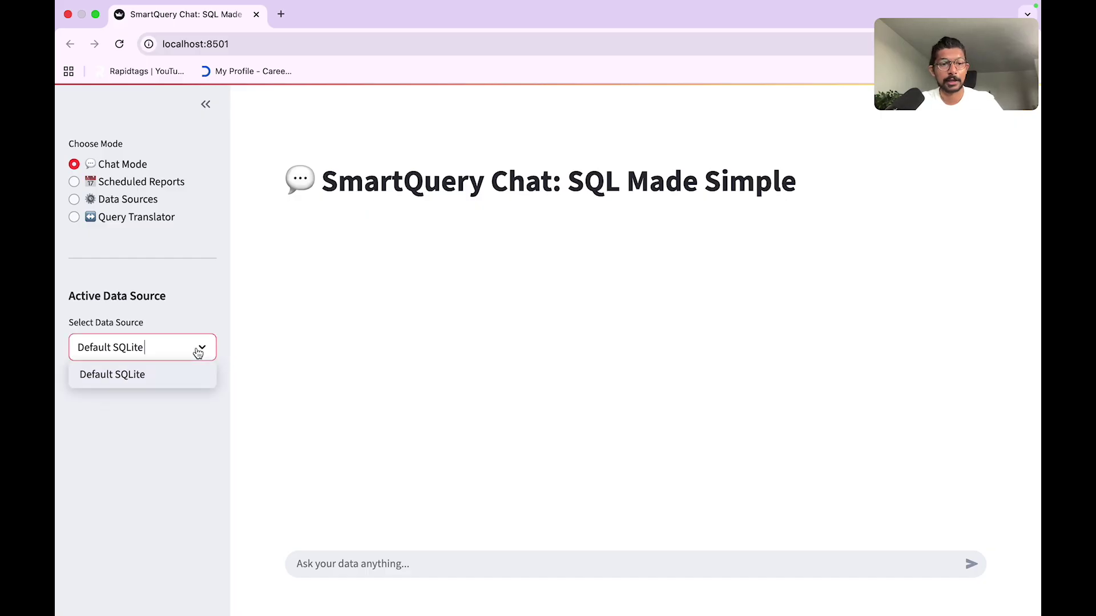
pyautogui.click(193, 313)
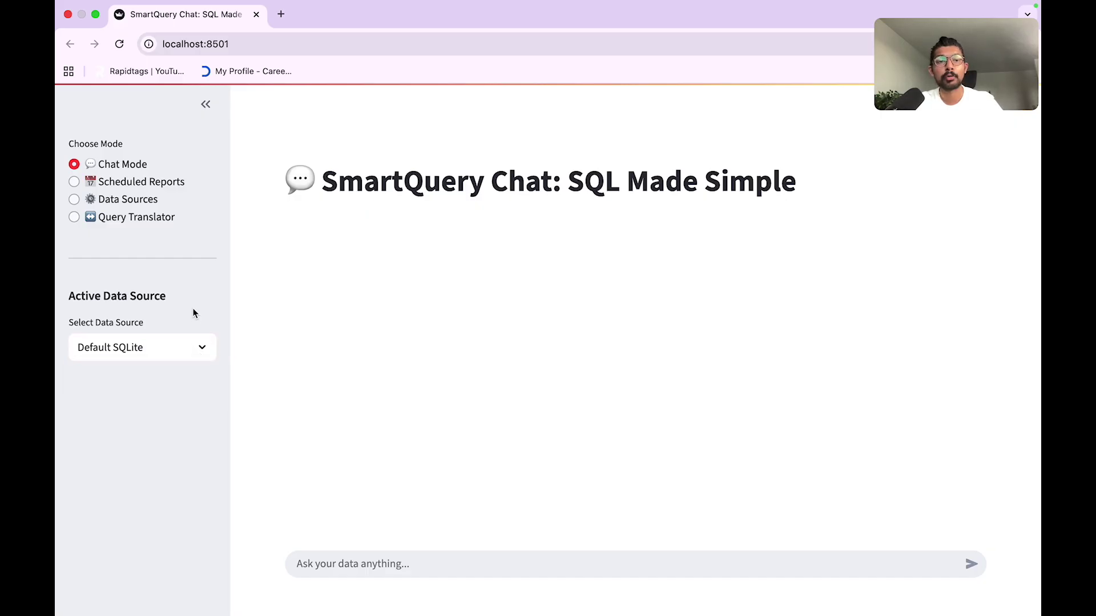
# Step: Start a new data source in Data Sources mode with its type set to MySQL
pyautogui.click(150, 203)
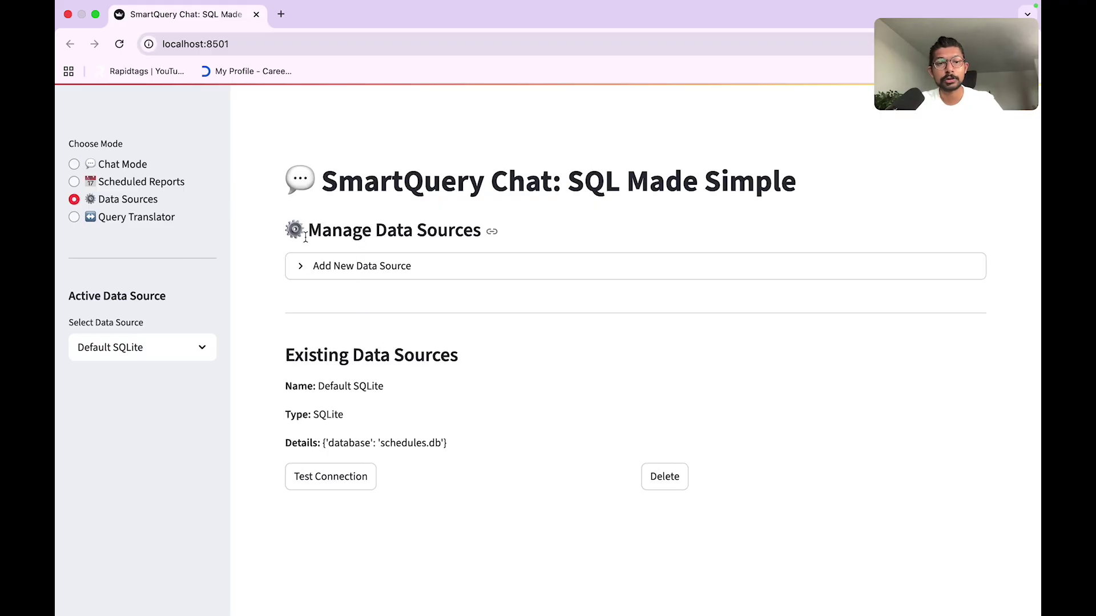
pyautogui.click(341, 266)
pyautogui.scroll(-3, 432, 303)
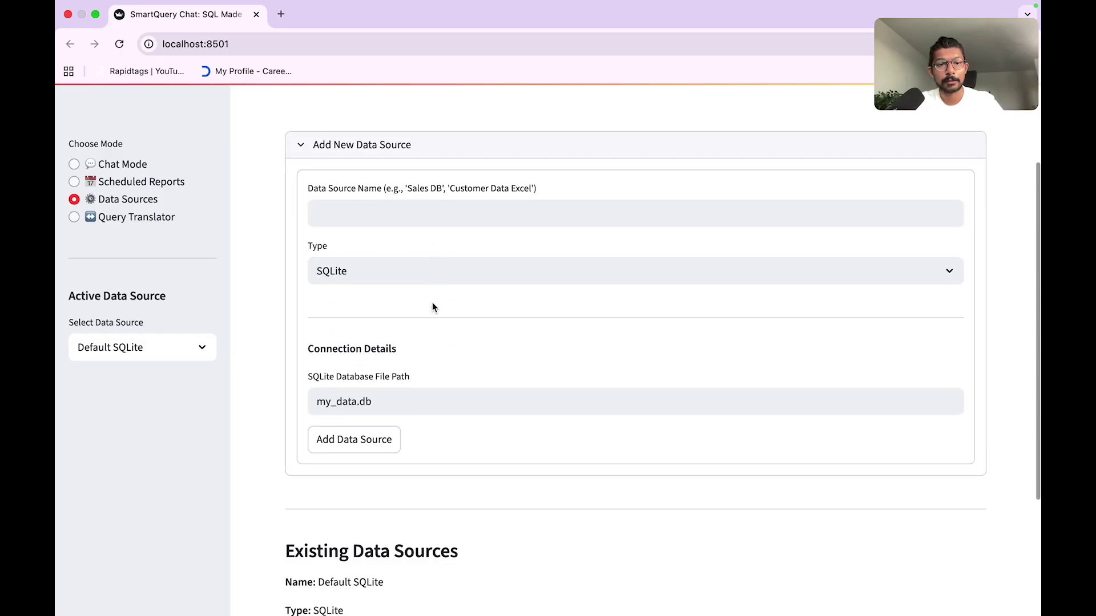
pyautogui.click(370, 268)
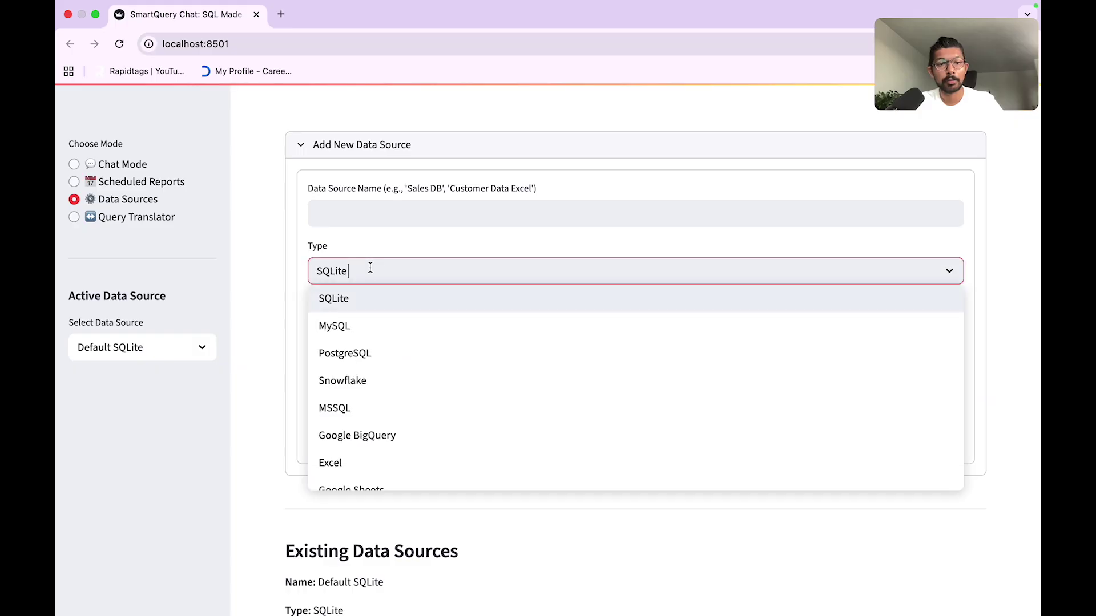
pyautogui.click(358, 337)
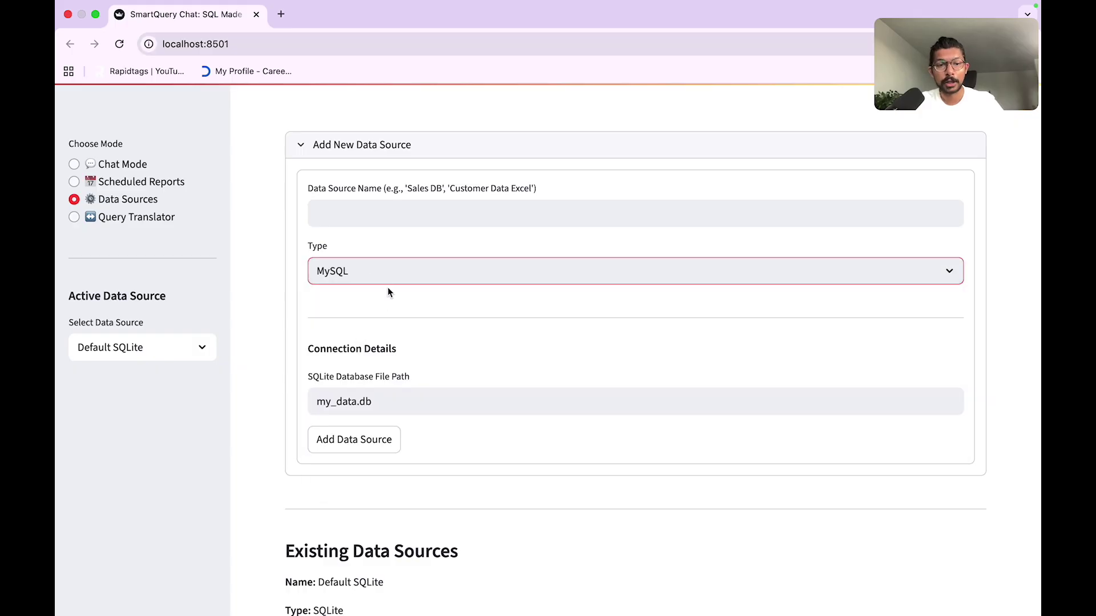
pyautogui.click(345, 444)
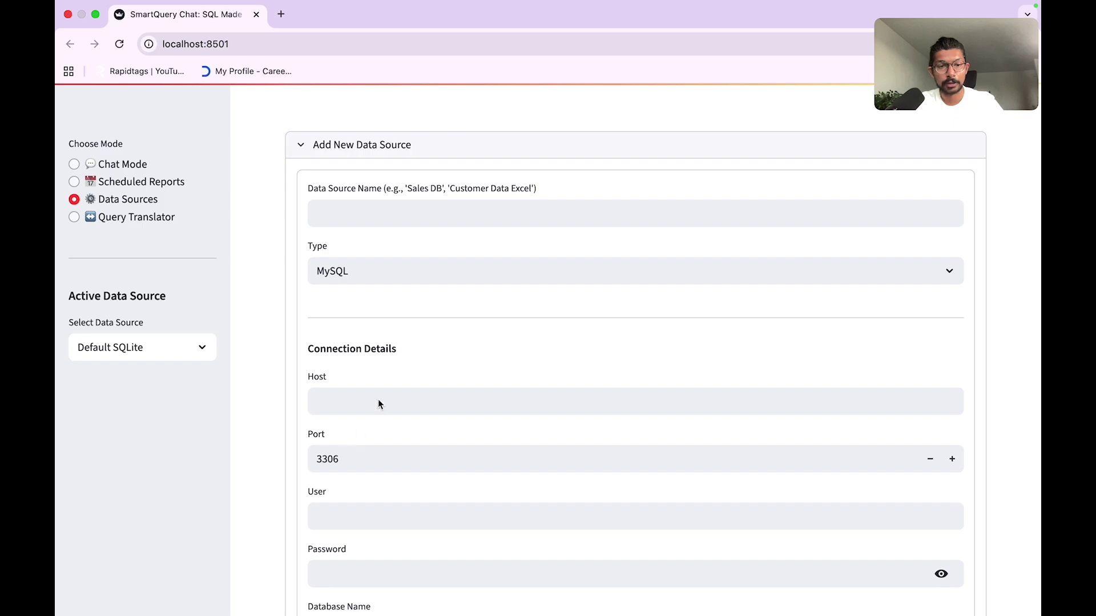
# Step: Enter name BankDB, host localhost, user root, database bank_mortgage and the account password, then add it
pyautogui.click(338, 213)
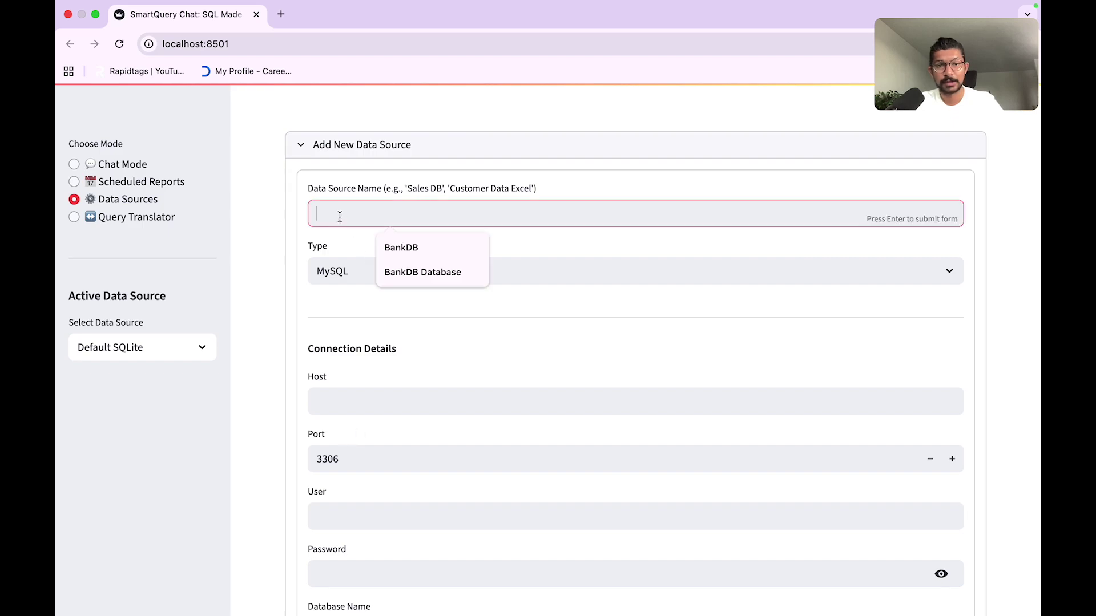
pyautogui.click(406, 250)
pyautogui.scroll(-3, 357, 336)
pyautogui.click(355, 290)
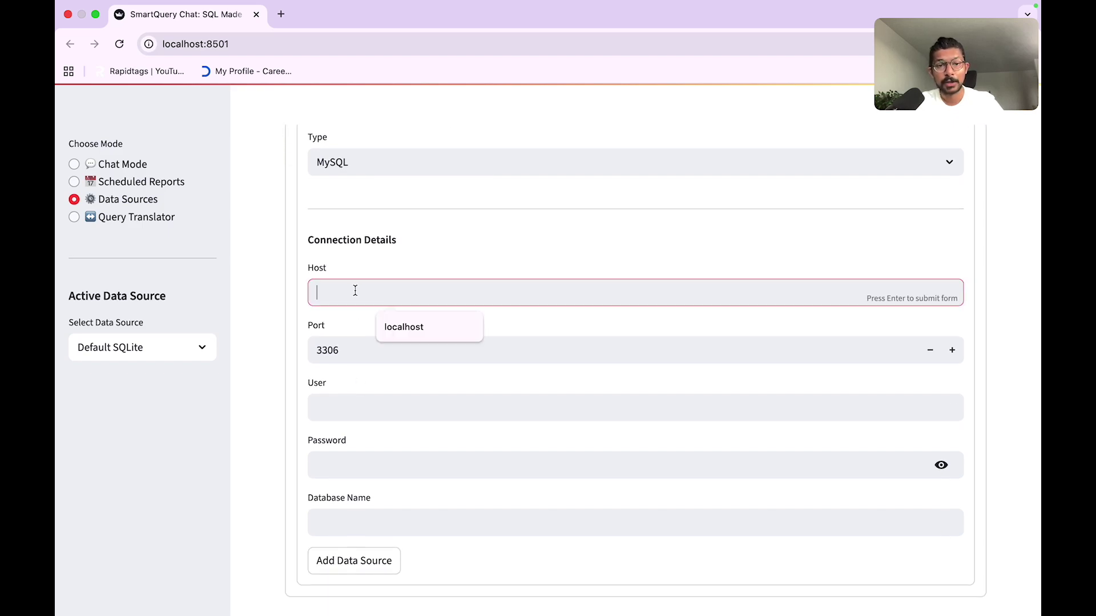
pyautogui.click(420, 329)
pyautogui.click(339, 406)
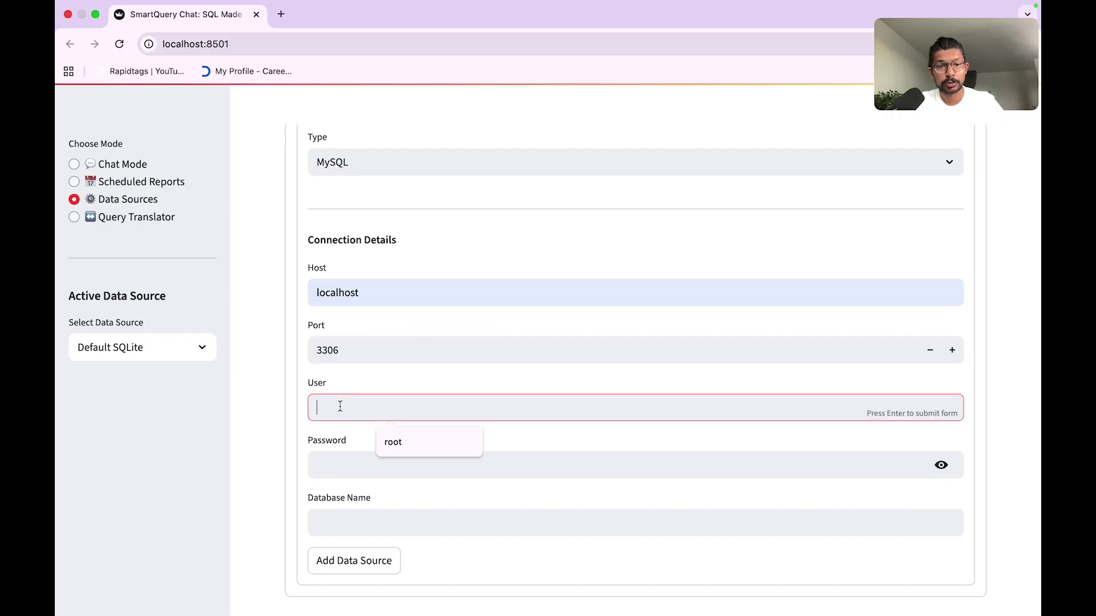
pyautogui.click(415, 446)
pyautogui.click(350, 515)
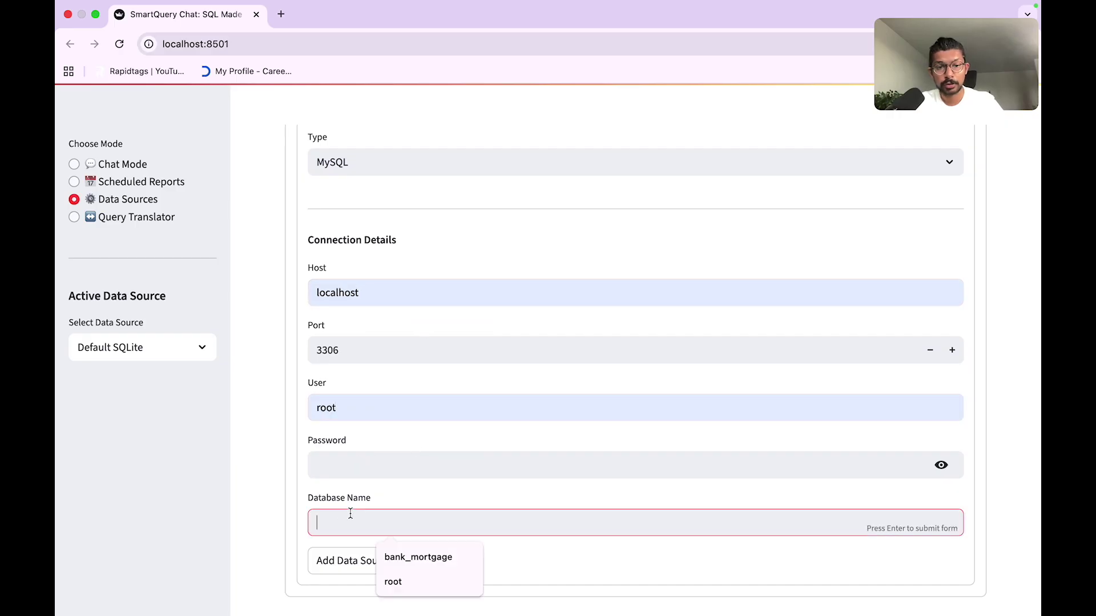
pyautogui.click(412, 554)
pyautogui.click(349, 467)
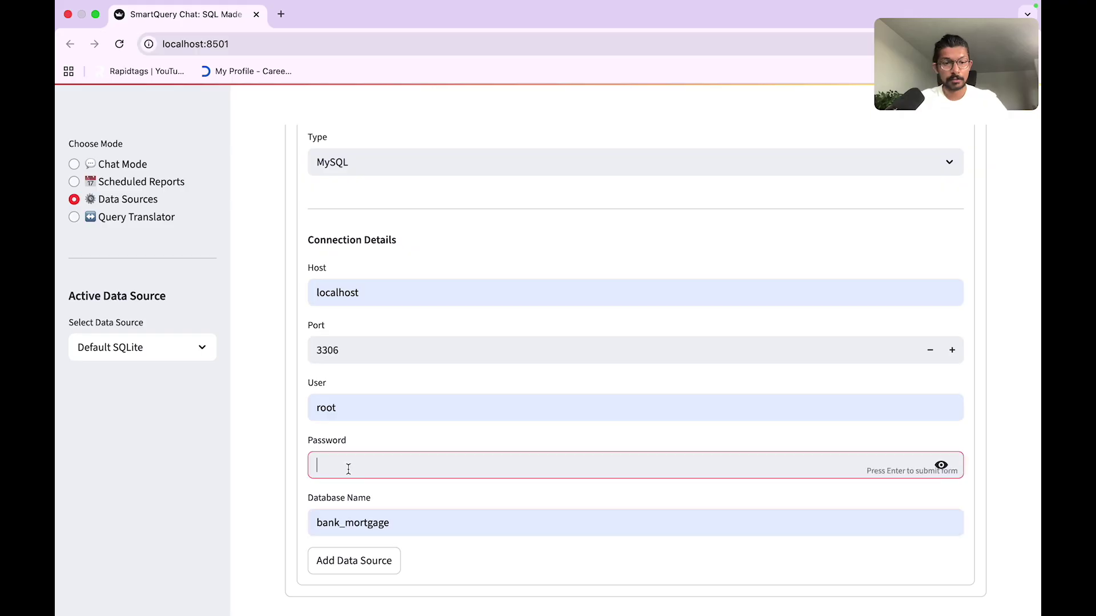
pyautogui.write('password1')
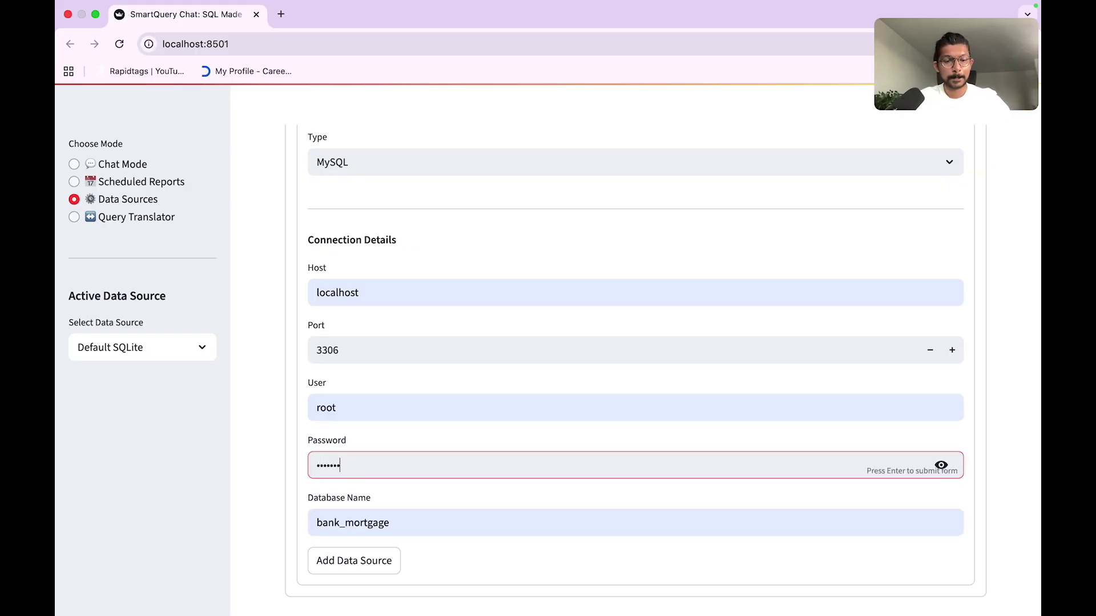
pyautogui.write('2345')
pyautogui.click(353, 571)
# Step: Test the BankDB connection successfully and switch back to Chat Mode
pyautogui.scroll(-3, 470, 508)
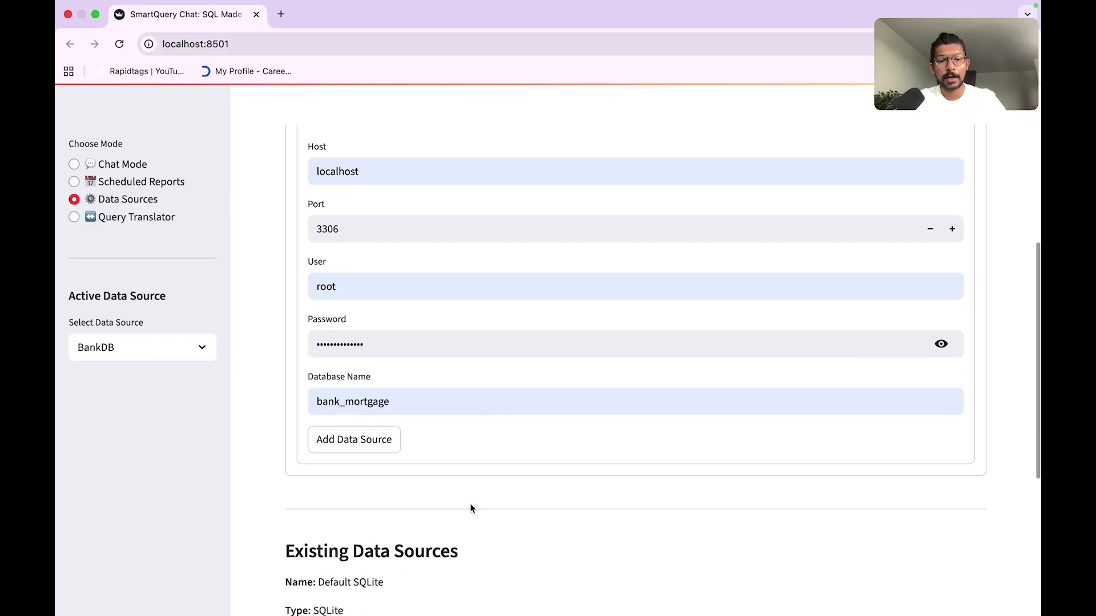
pyautogui.scroll(-5, 470, 508)
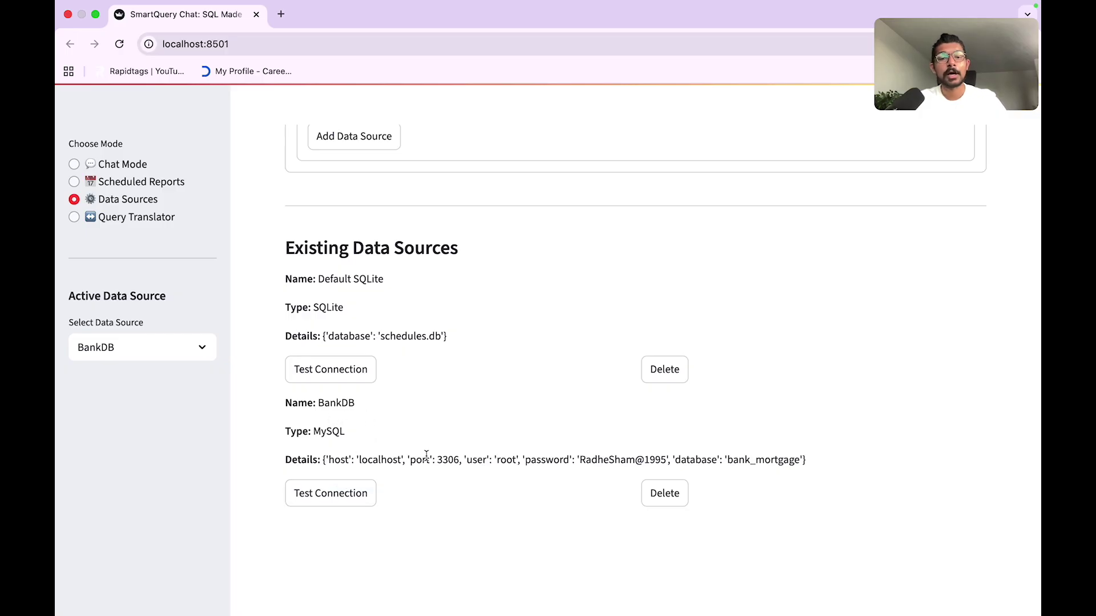
pyautogui.click(345, 495)
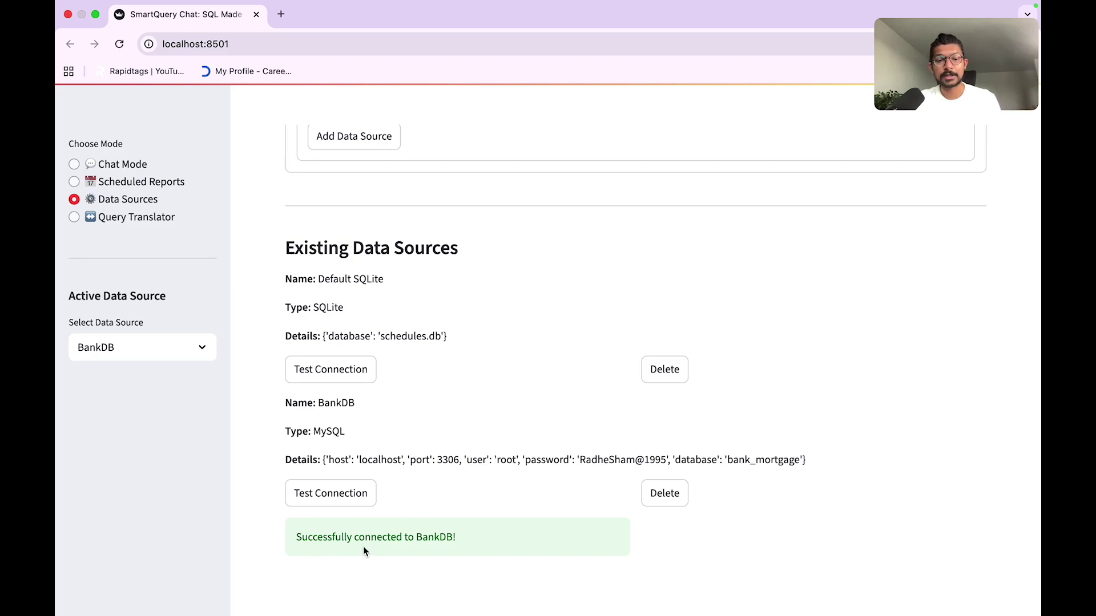
pyautogui.scroll(10, 450, 455)
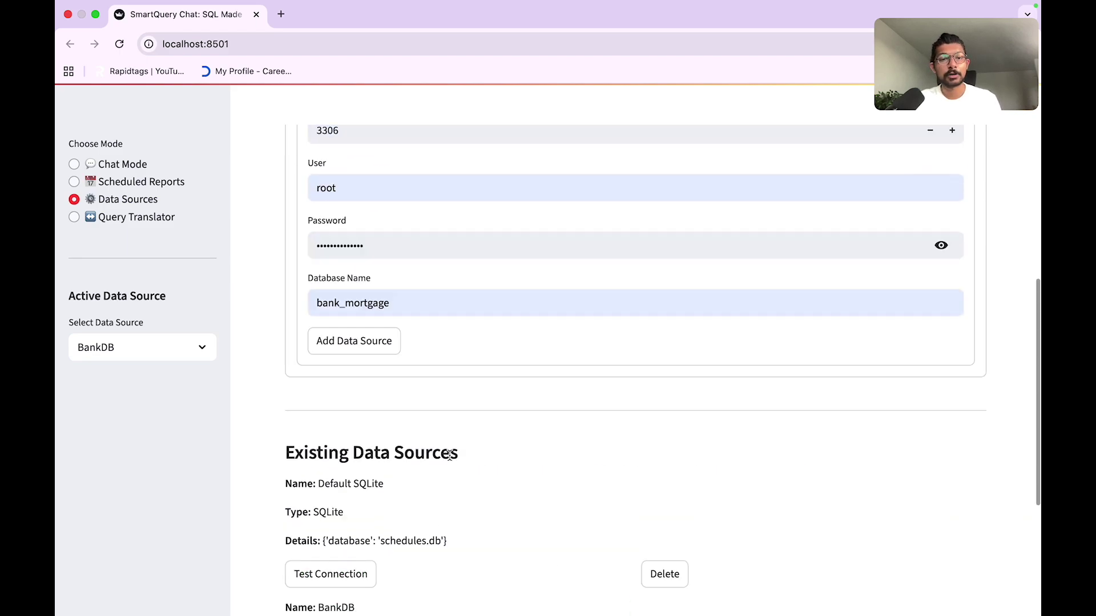
pyautogui.click(130, 168)
pyautogui.click(205, 355)
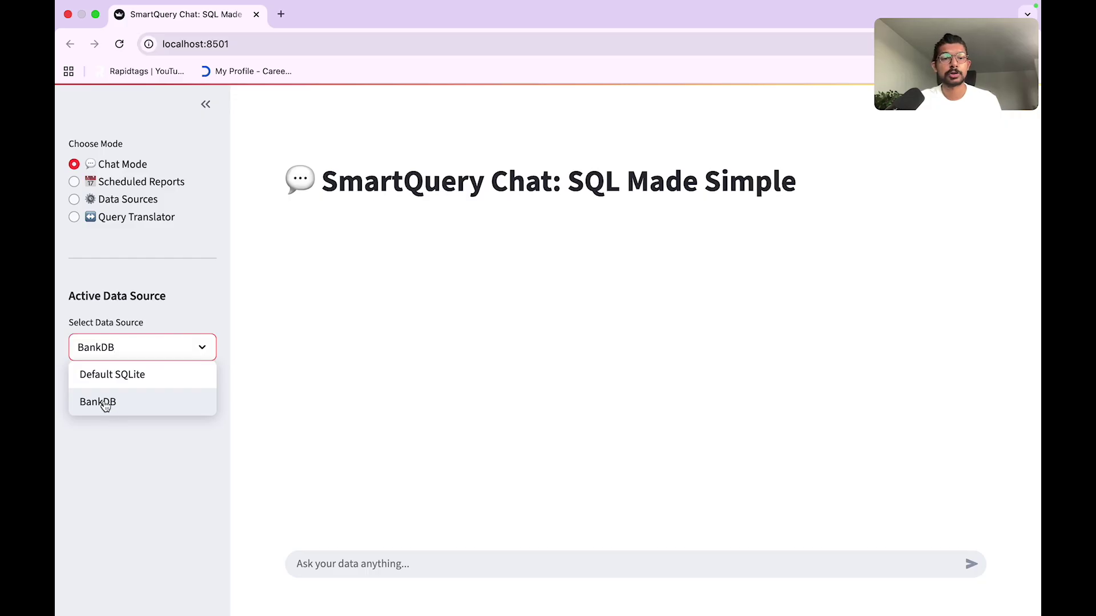
pyautogui.click(104, 402)
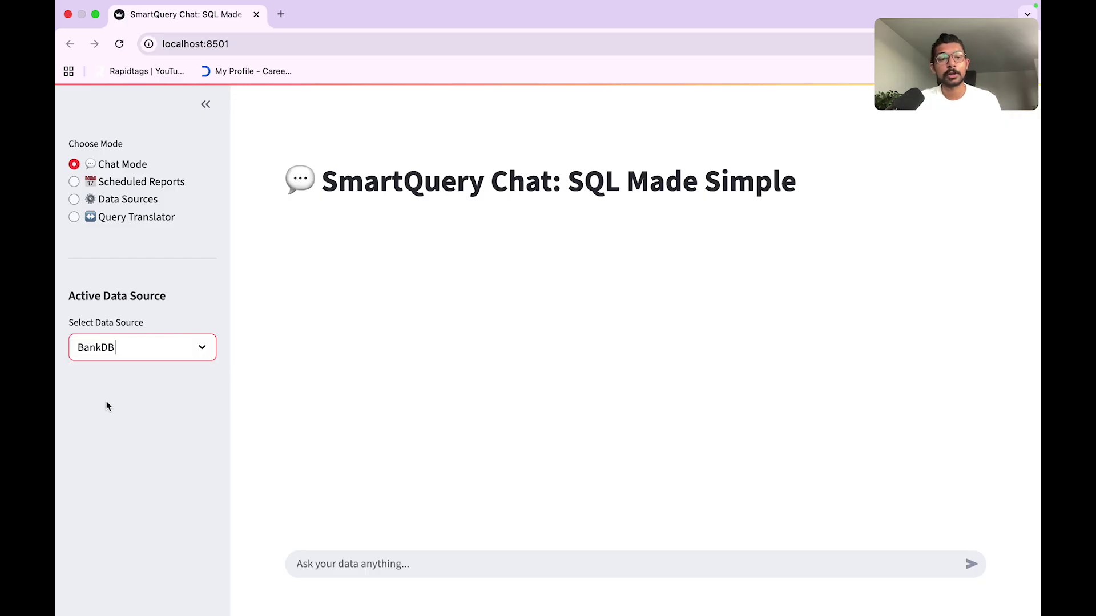
pyautogui.click(397, 564)
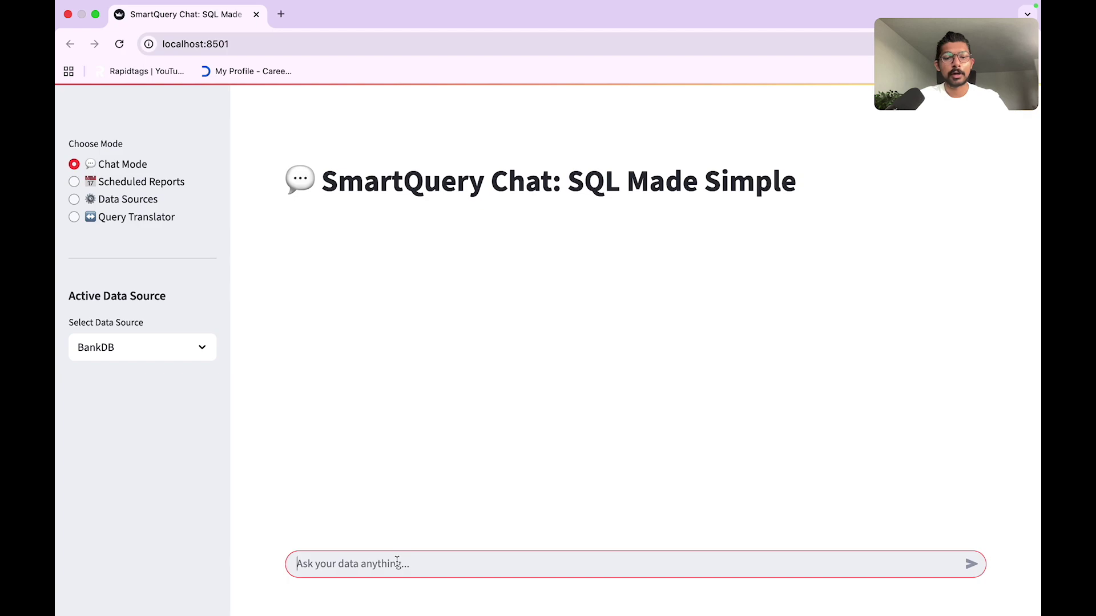
# Step: Ask 'show me table names', then 'show me customer data' to get the 10 customer rows
pyautogui.write('show me ')
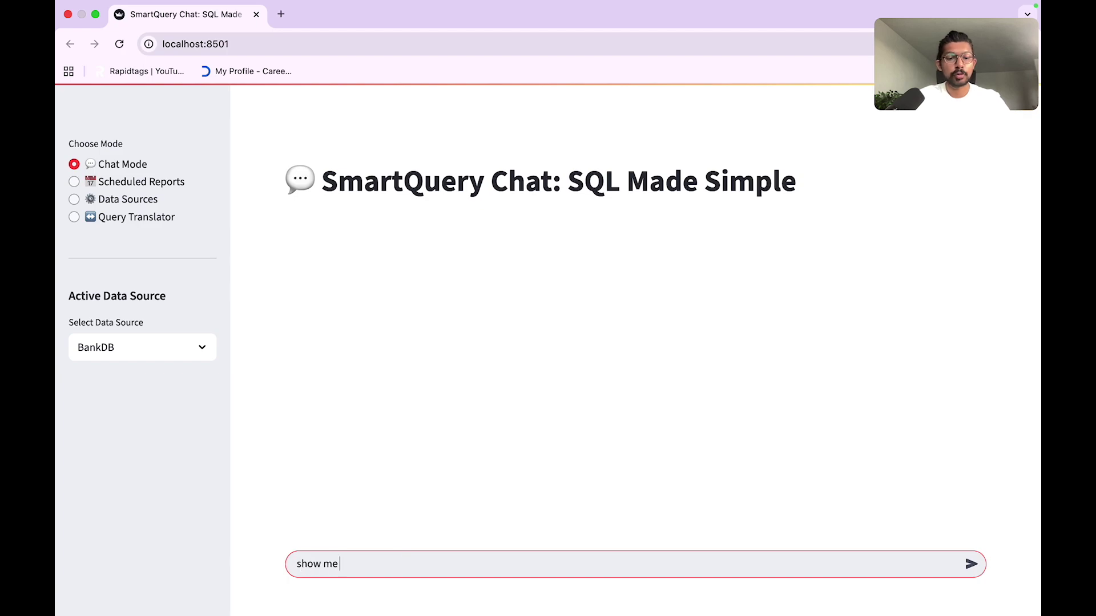
pyautogui.write('table names')
pyautogui.press('Return')
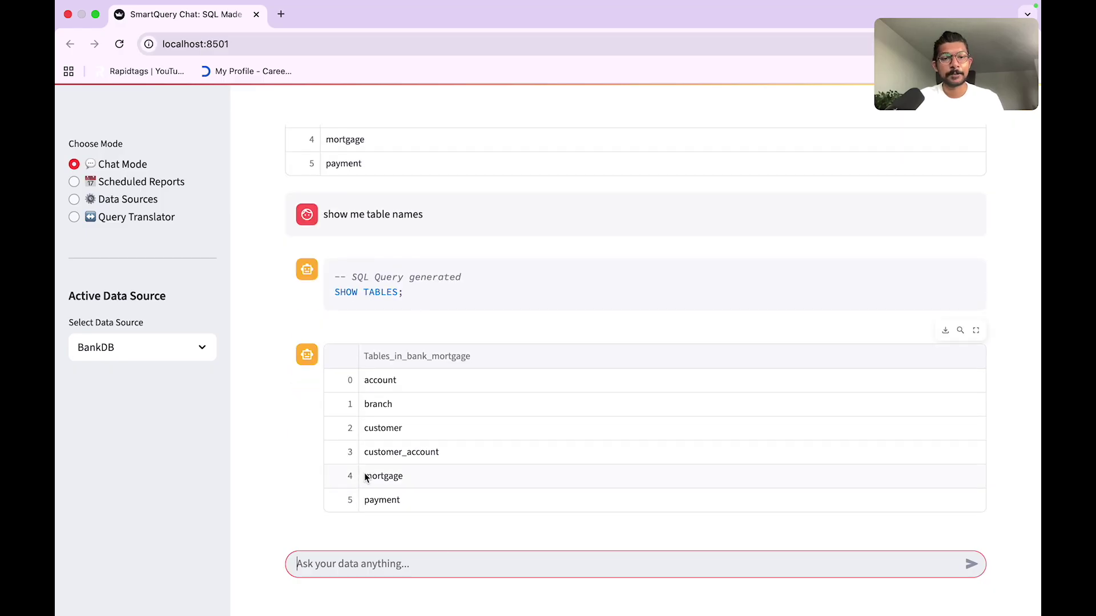
pyautogui.write('show me customer data')
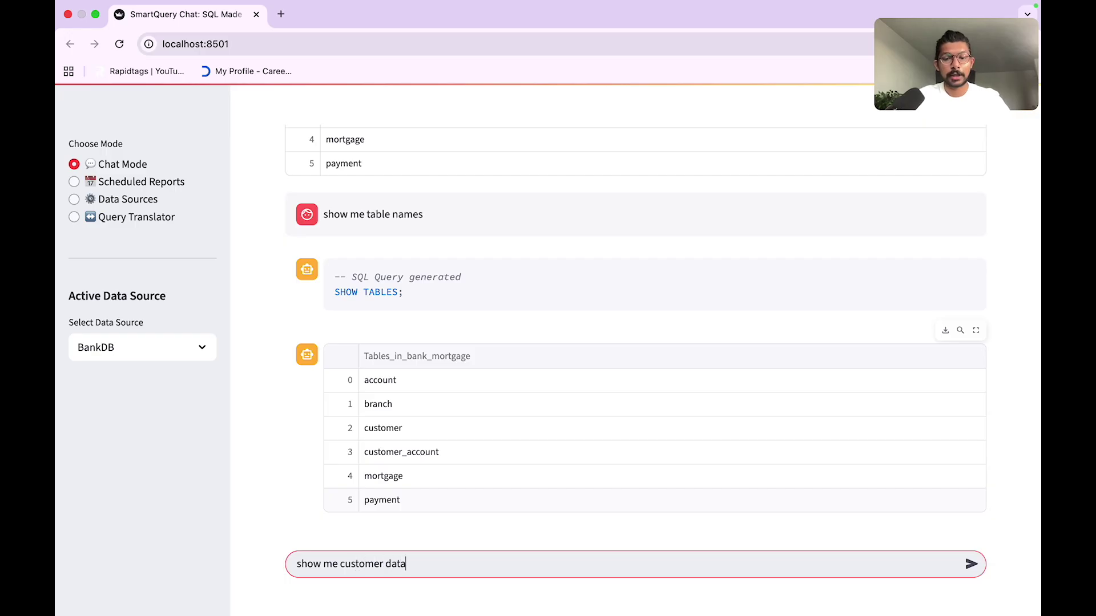
pyautogui.press('Return')
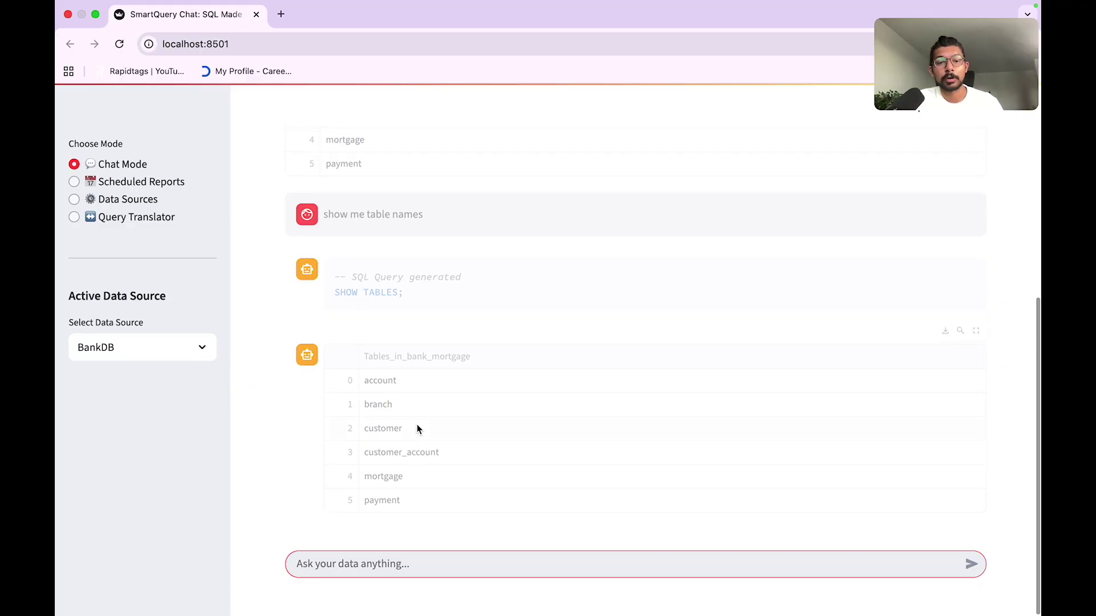
pyautogui.scroll(3, 431, 344)
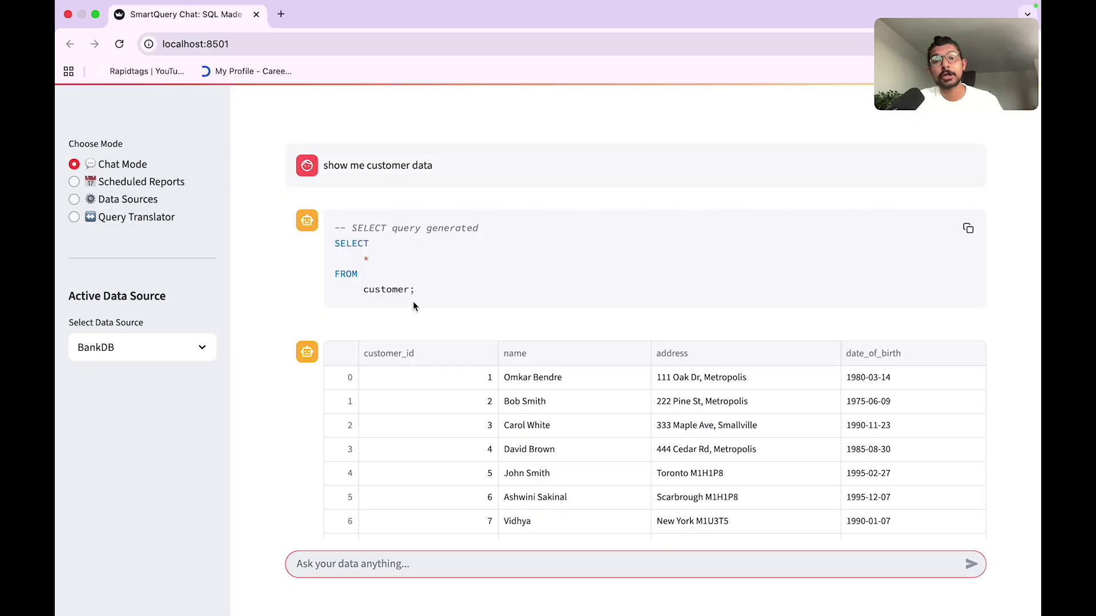
pyautogui.scroll(-3, 415, 300)
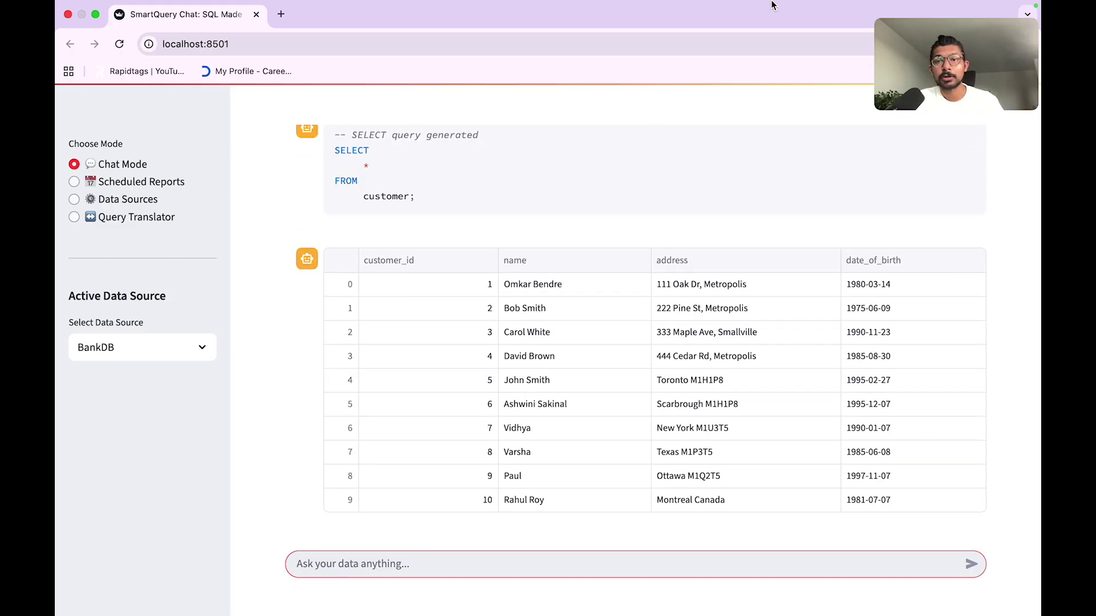
pyautogui.moveTo(773, 5)
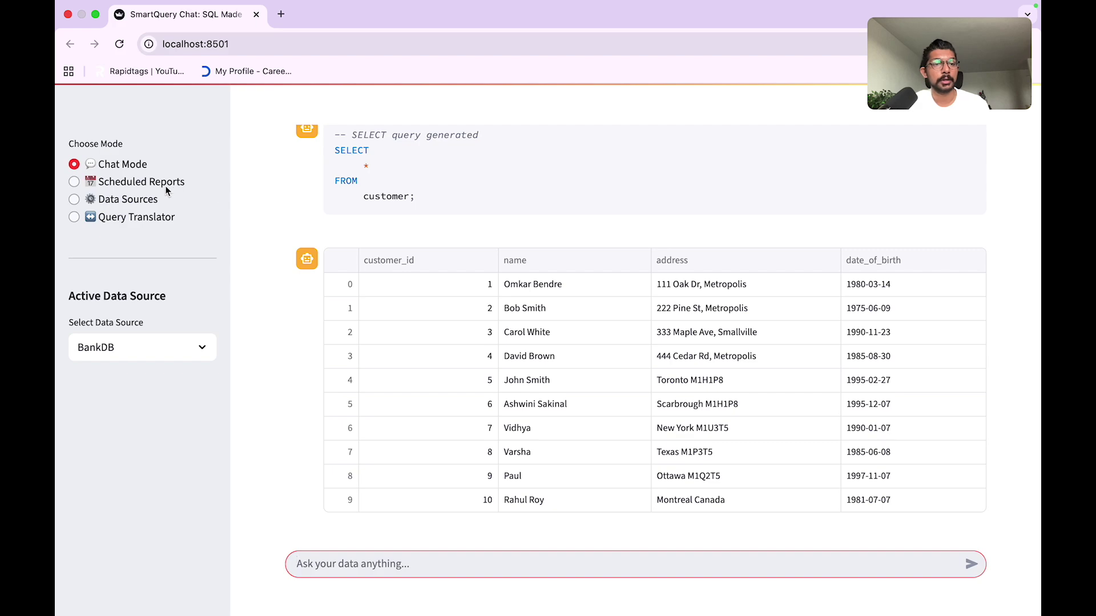
pyautogui.click(131, 204)
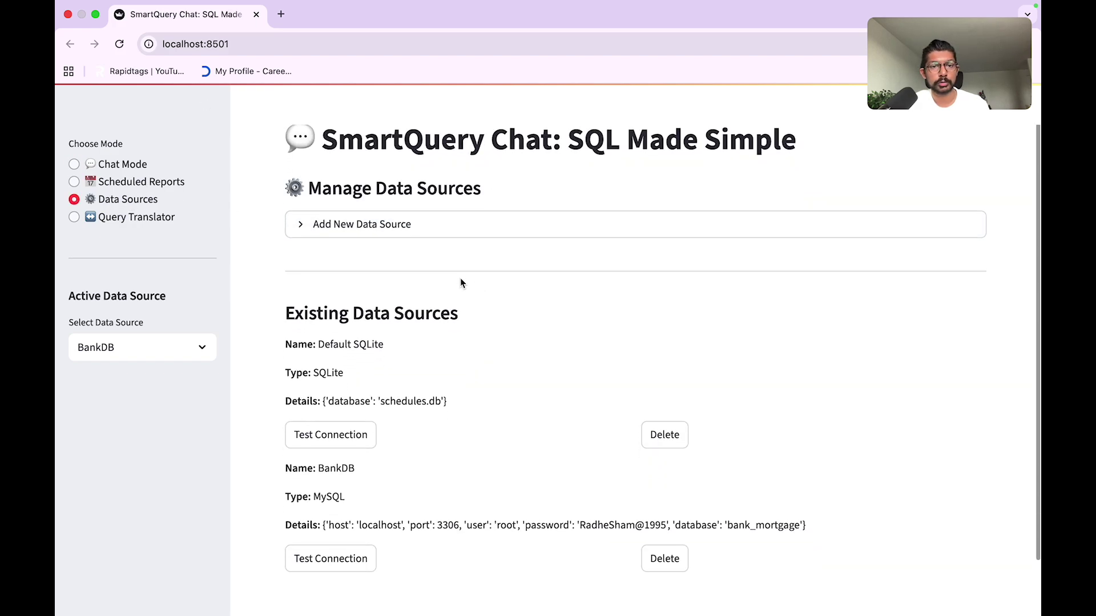
# Step: Begin a new data source with type Excel and focus the Excel File Path field
pyautogui.click(351, 229)
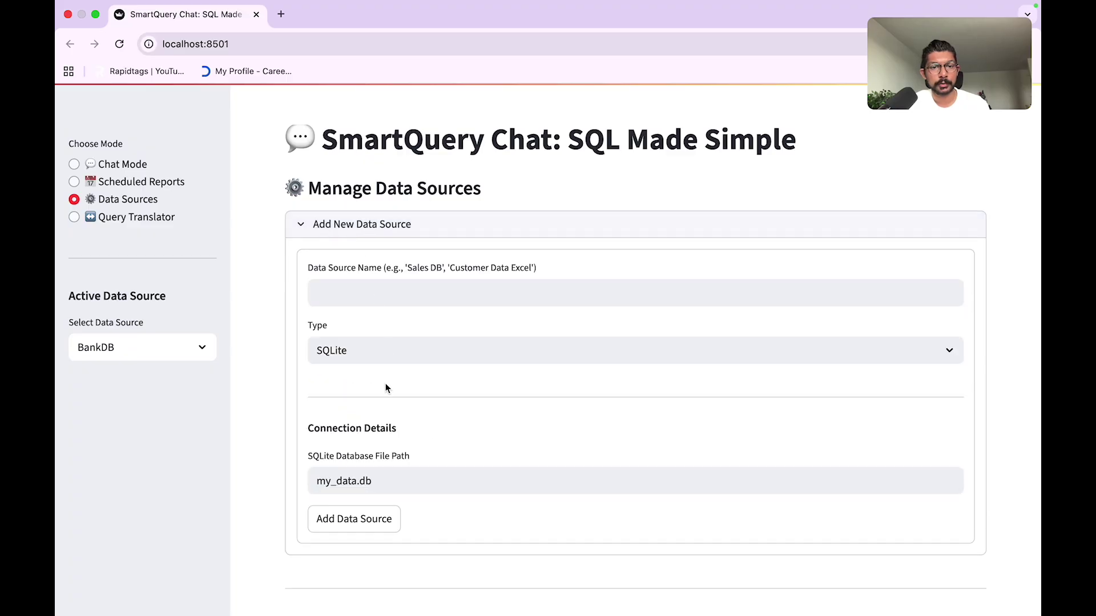
pyautogui.scroll(-2, 398, 355)
pyautogui.click(402, 285)
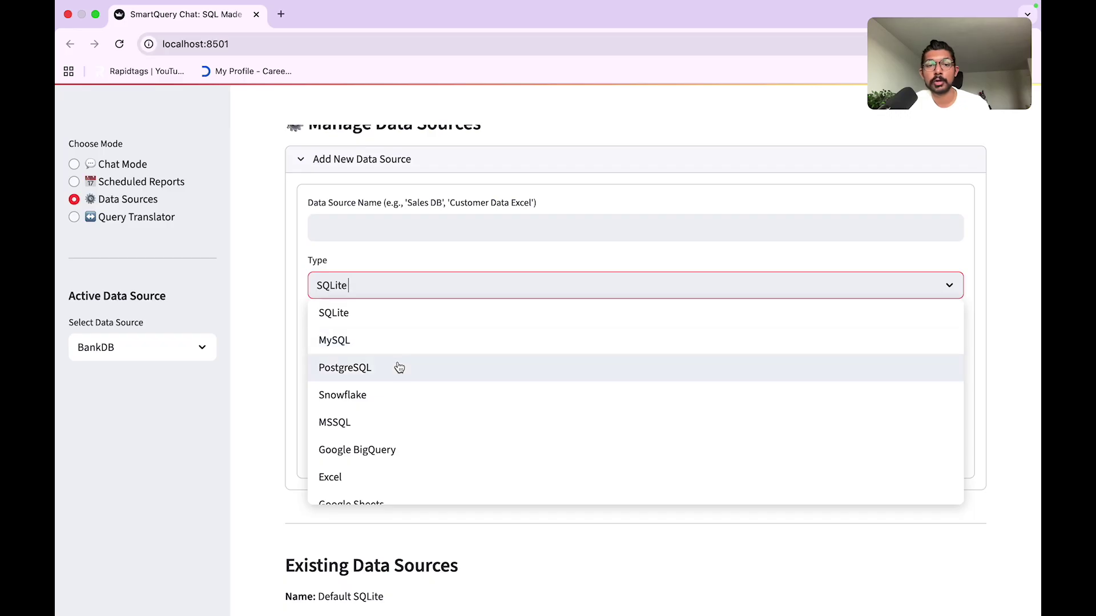
pyautogui.scroll(-1, 375, 426)
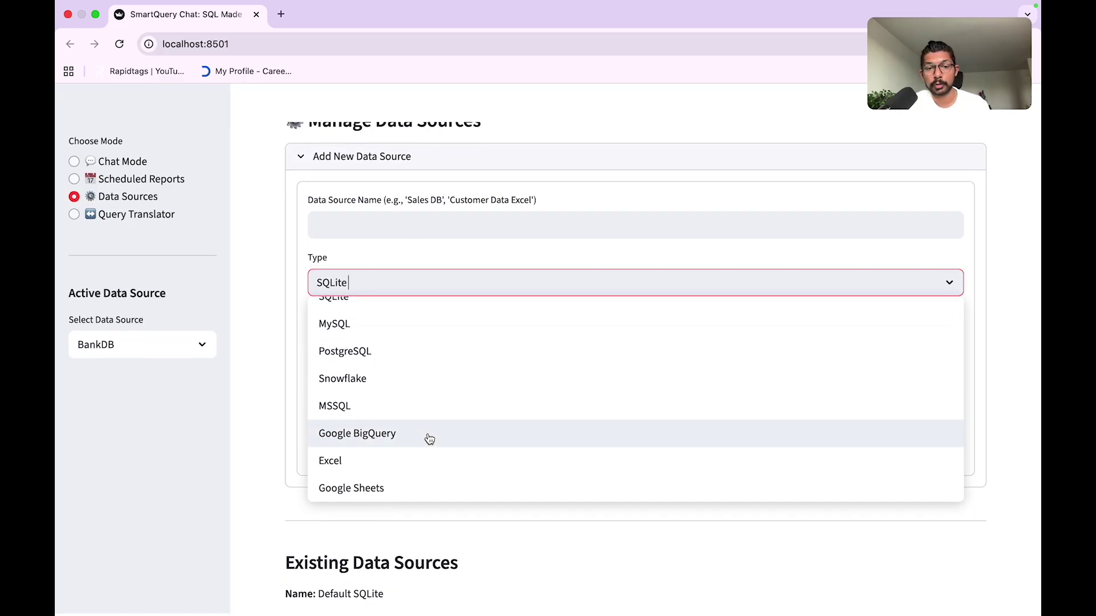
pyautogui.click(354, 467)
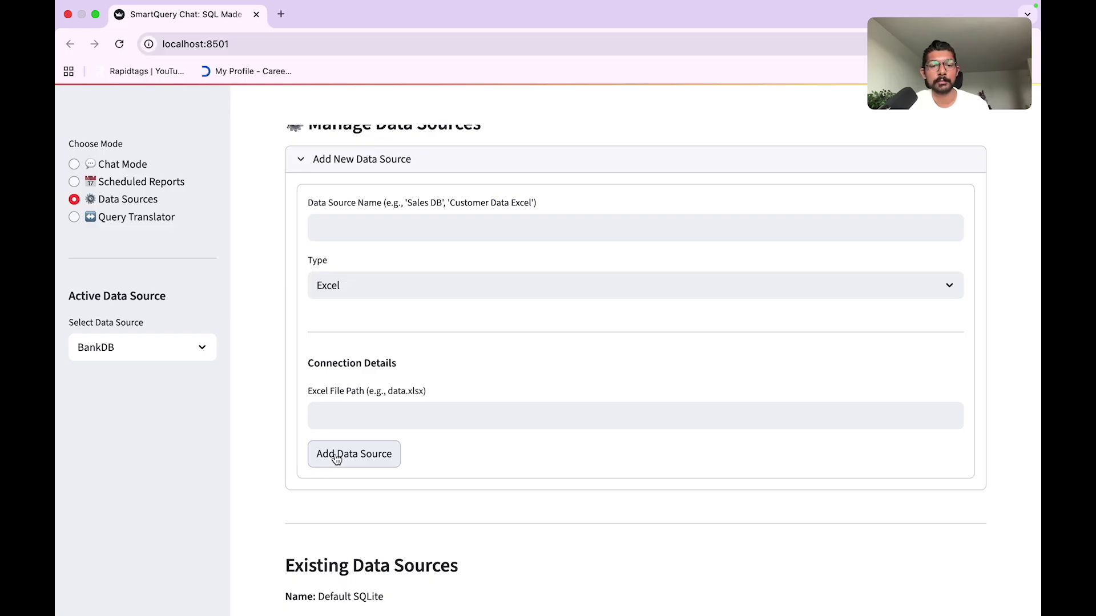
pyautogui.click(363, 415)
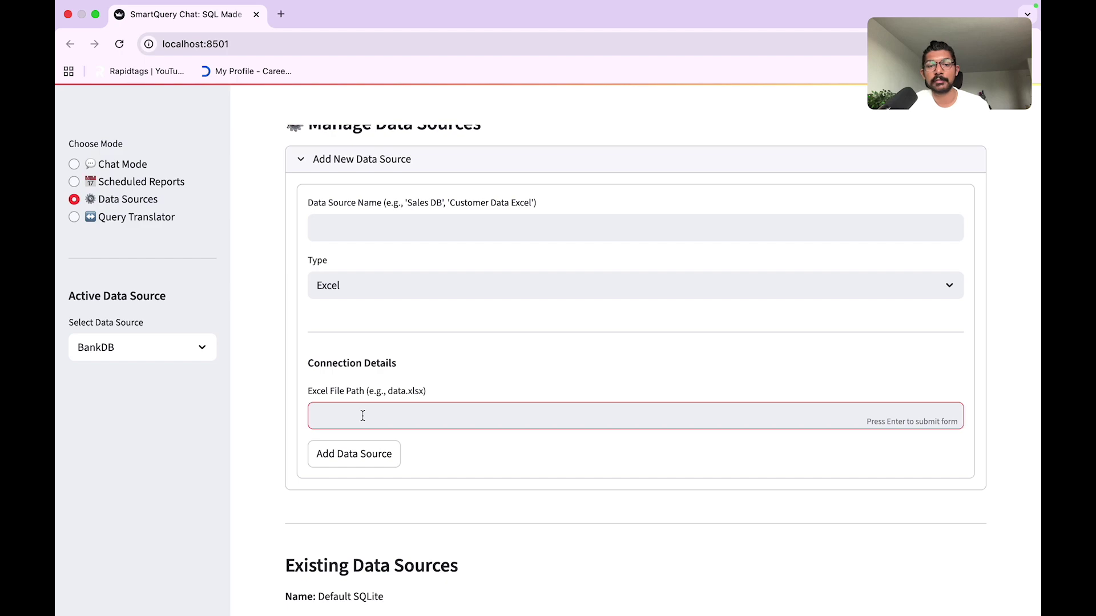
# Step: Leave the Excel form unfinished and switch to Scheduled Reports mode
pyautogui.scroll(-1, 363, 416)
pyautogui.scroll(3, 363, 416)
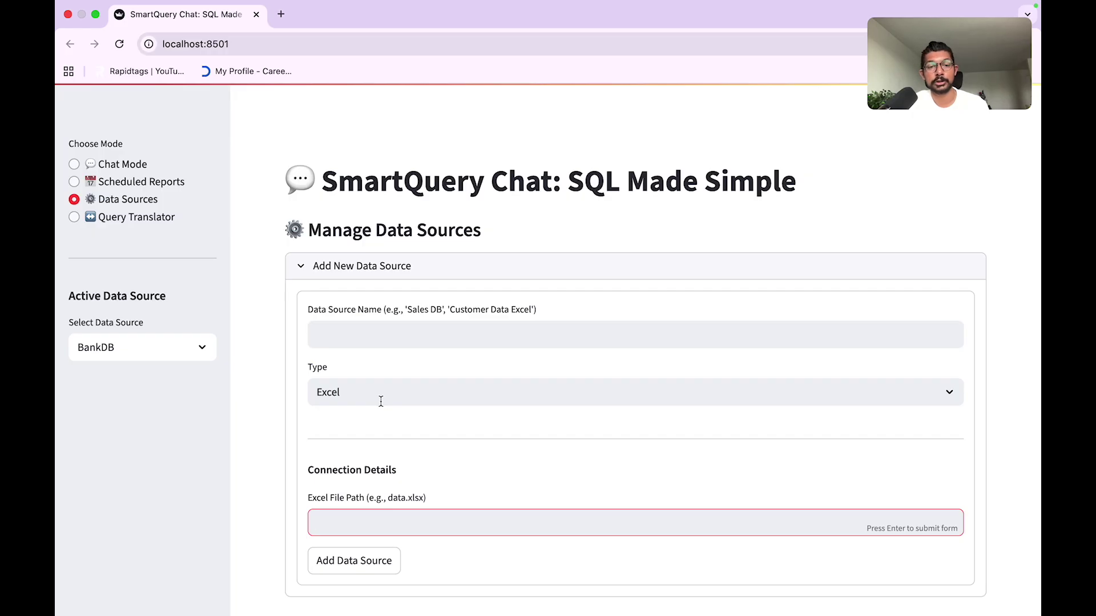
pyautogui.scroll(-2, 382, 401)
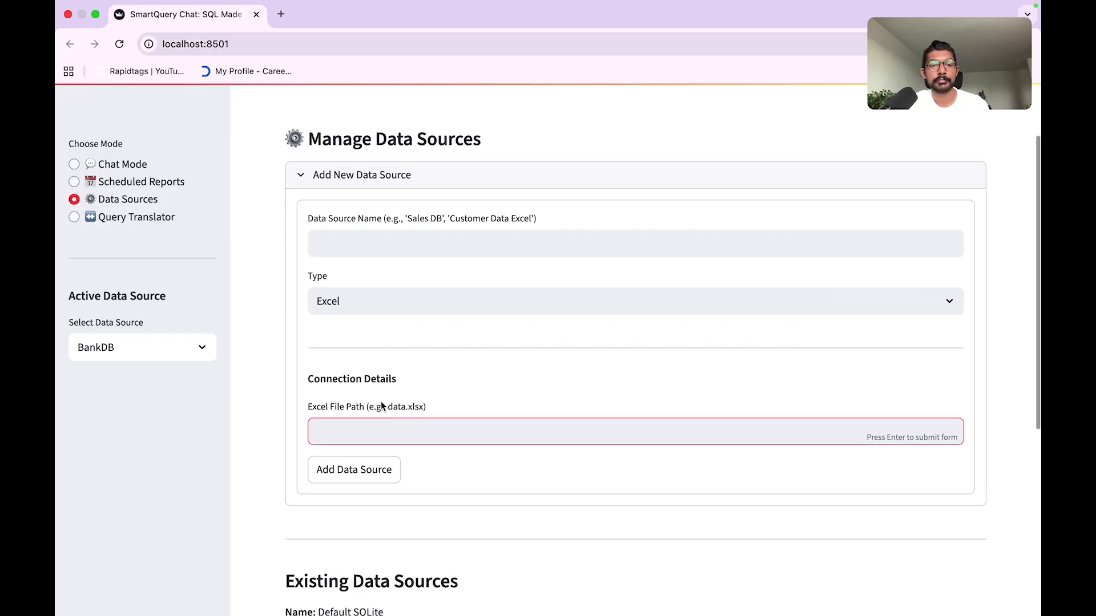
pyautogui.scroll(-2, 420, 361)
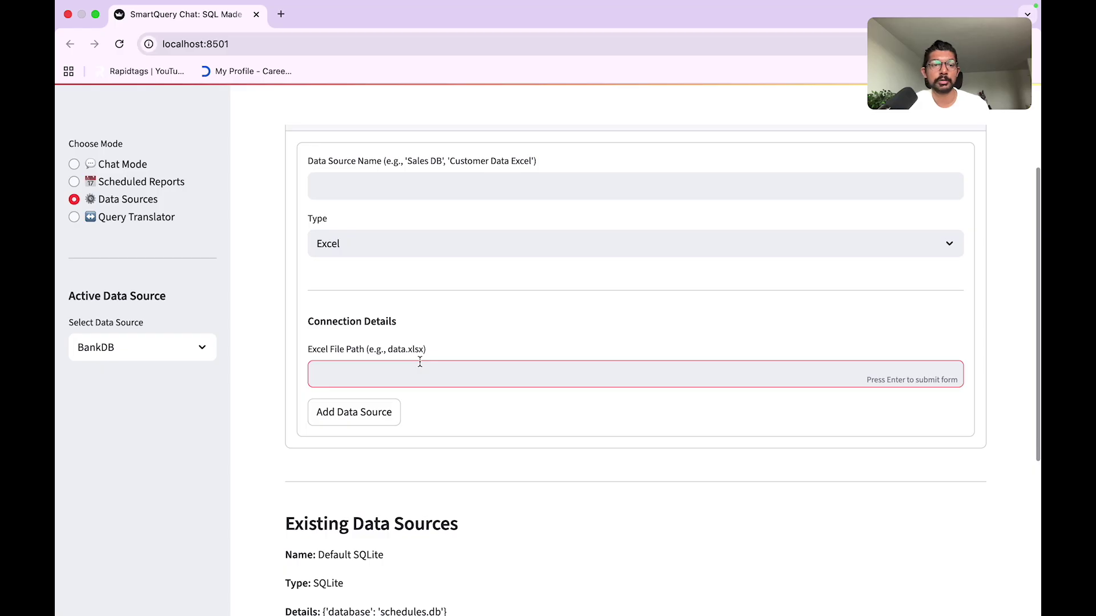
pyautogui.scroll(3, 419, 361)
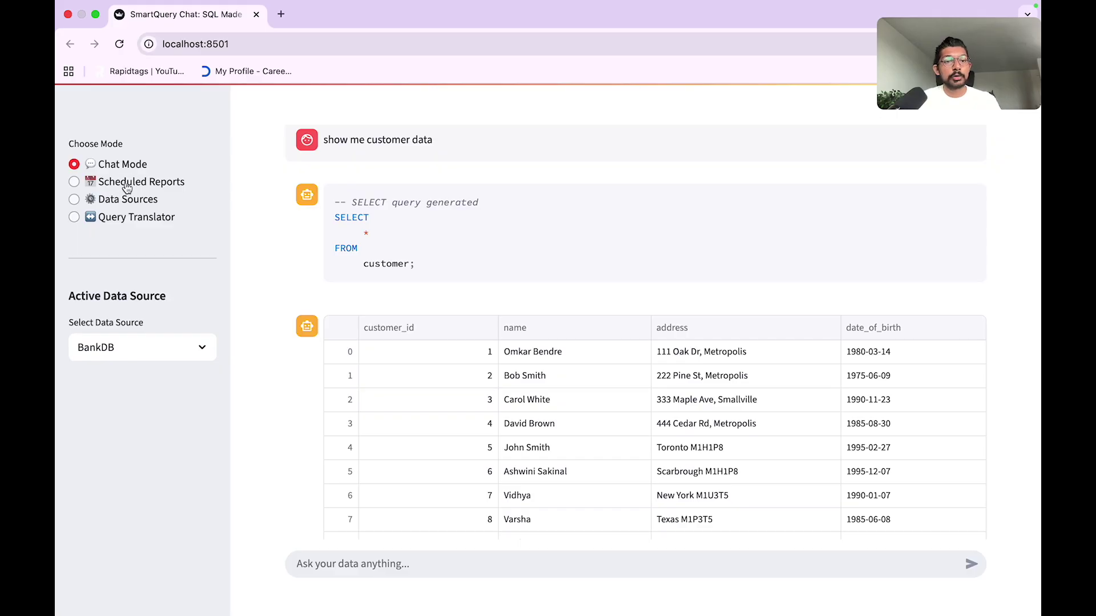
pyautogui.click(145, 182)
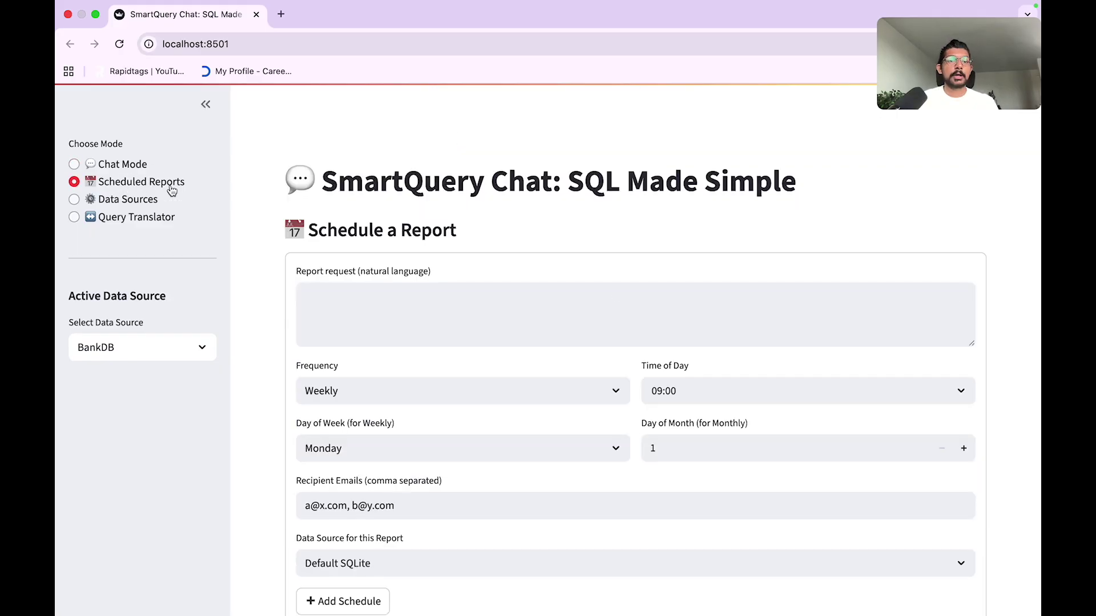
# Step: Enter the report request 'show me customer data' and set the frequency to Daily
pyautogui.click(393, 307)
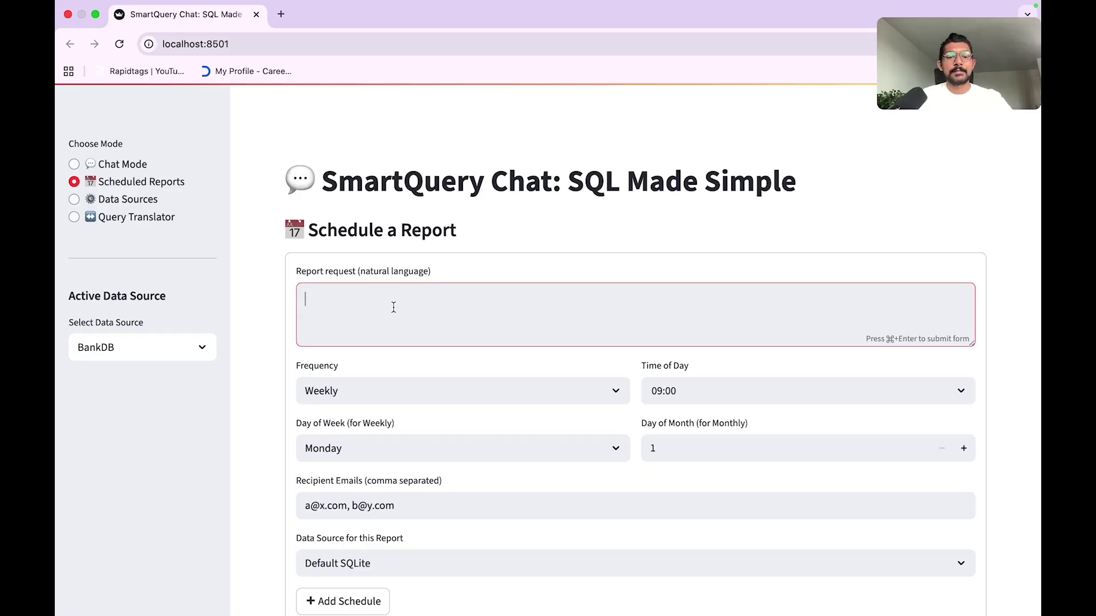
pyautogui.write('e')
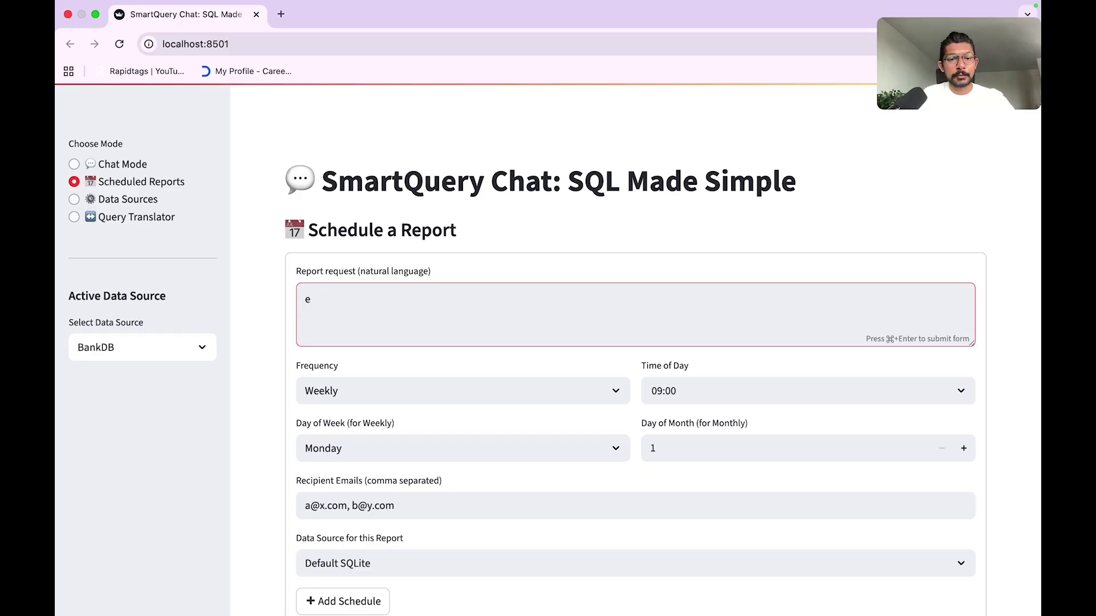
pyautogui.write(',aisho')
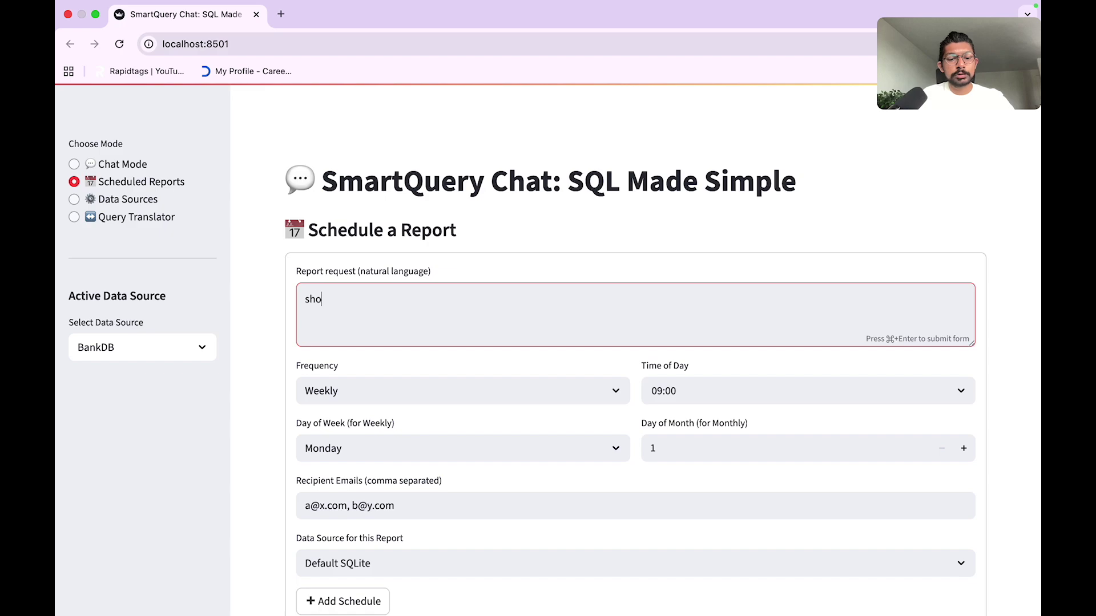
pyautogui.write('w me customer data')
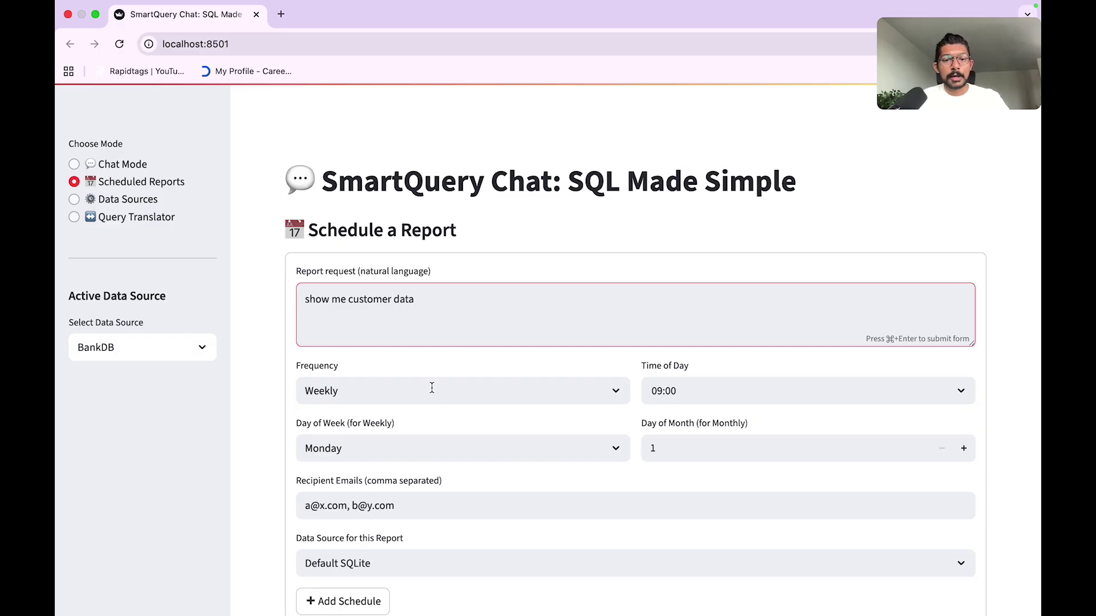
pyautogui.click(432, 388)
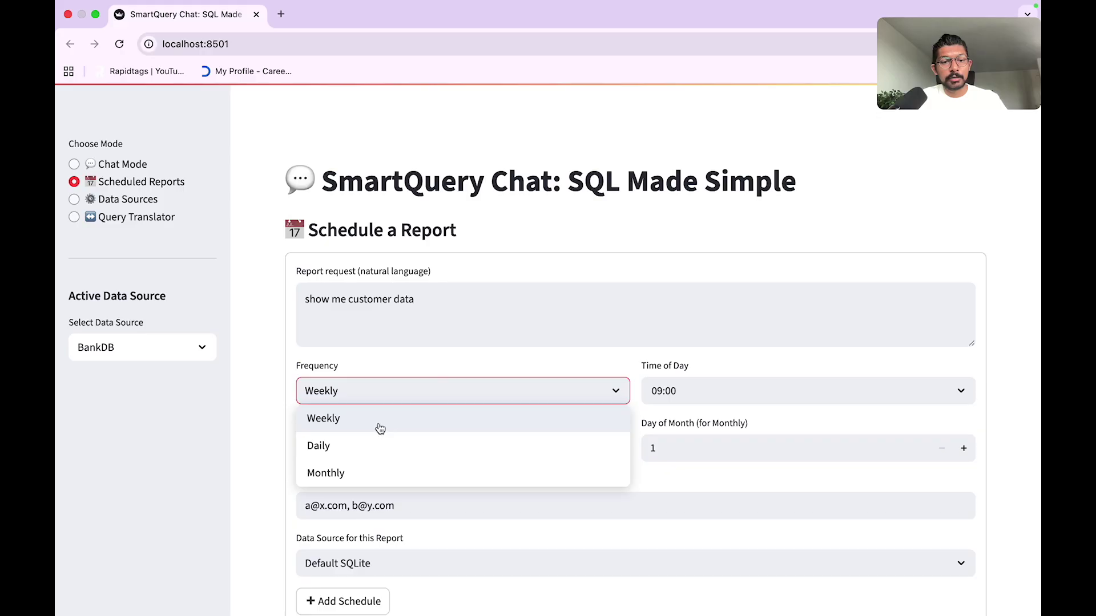
pyautogui.click(351, 444)
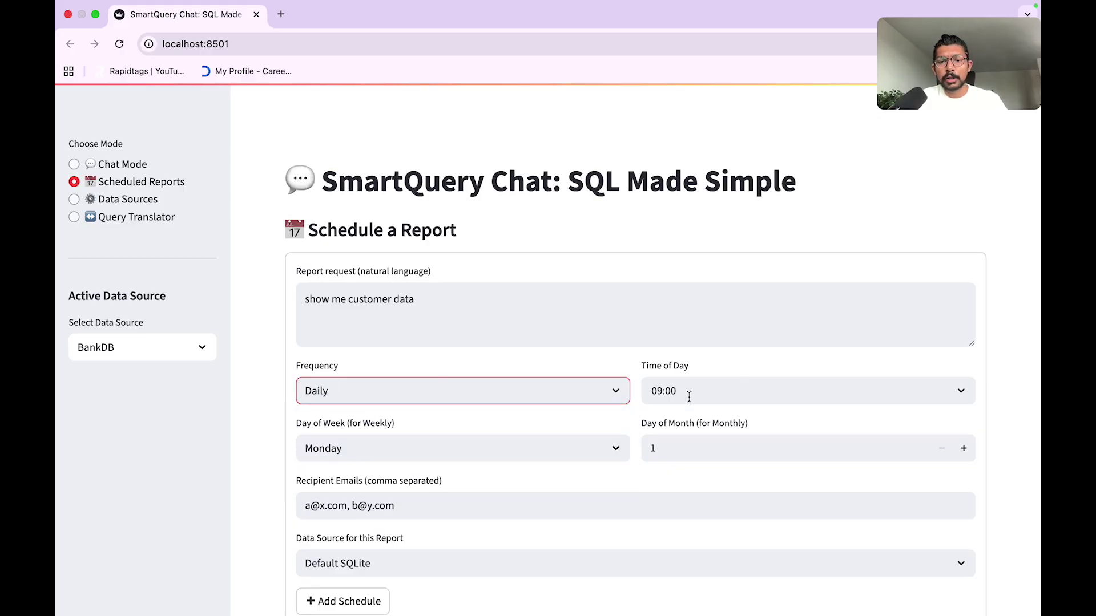
pyautogui.scroll(-2, 674, 400)
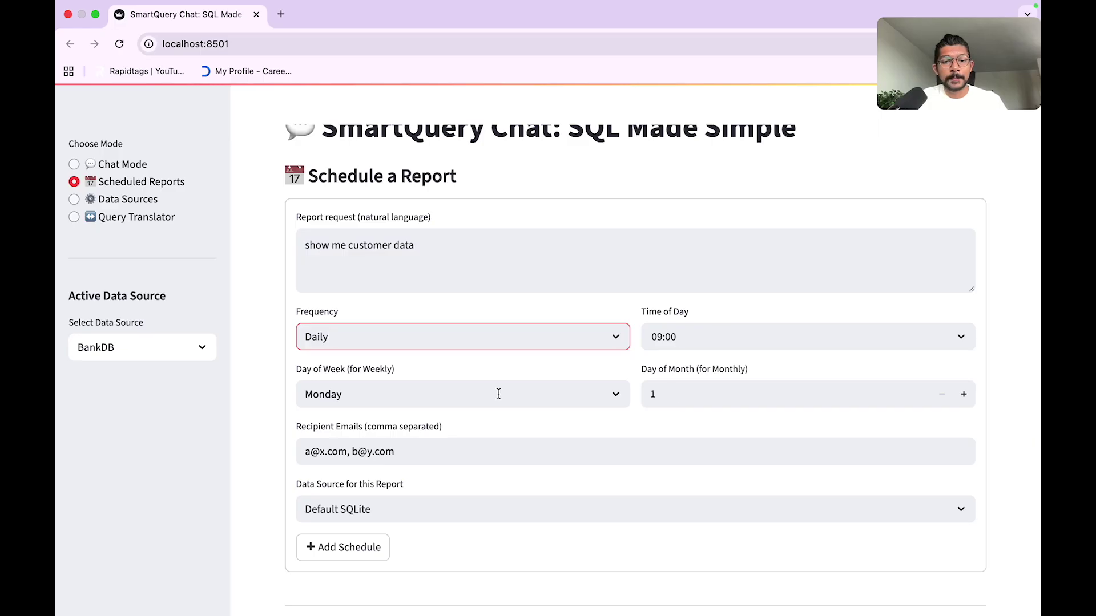
pyautogui.click(548, 395)
pyautogui.click(720, 439)
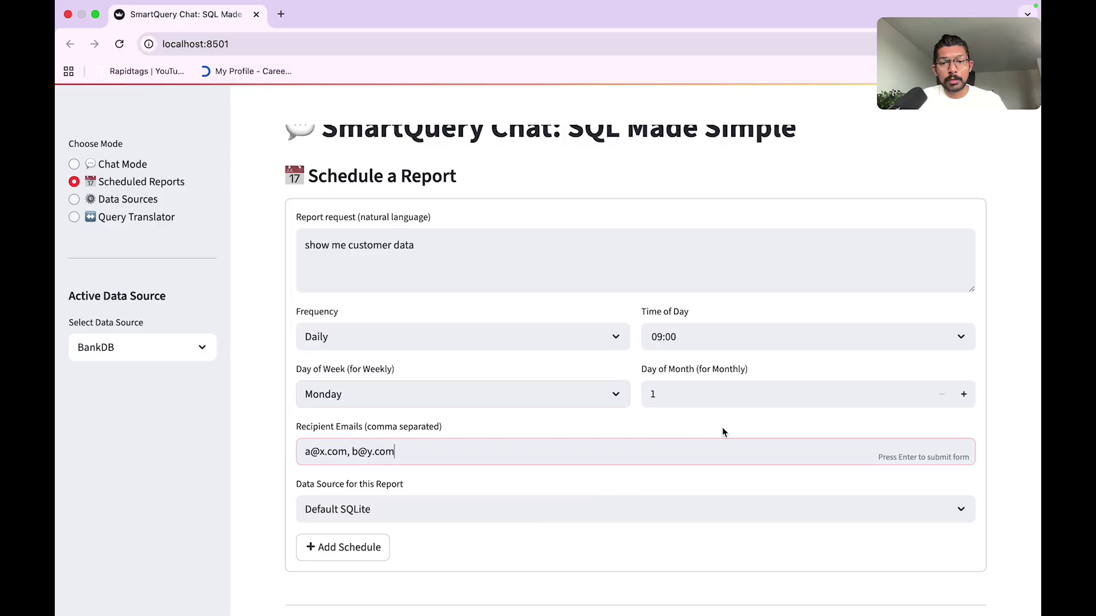
# Step: Replace the sample recipient addresses with your own Gmail address
pyautogui.scroll(-2, 677, 420)
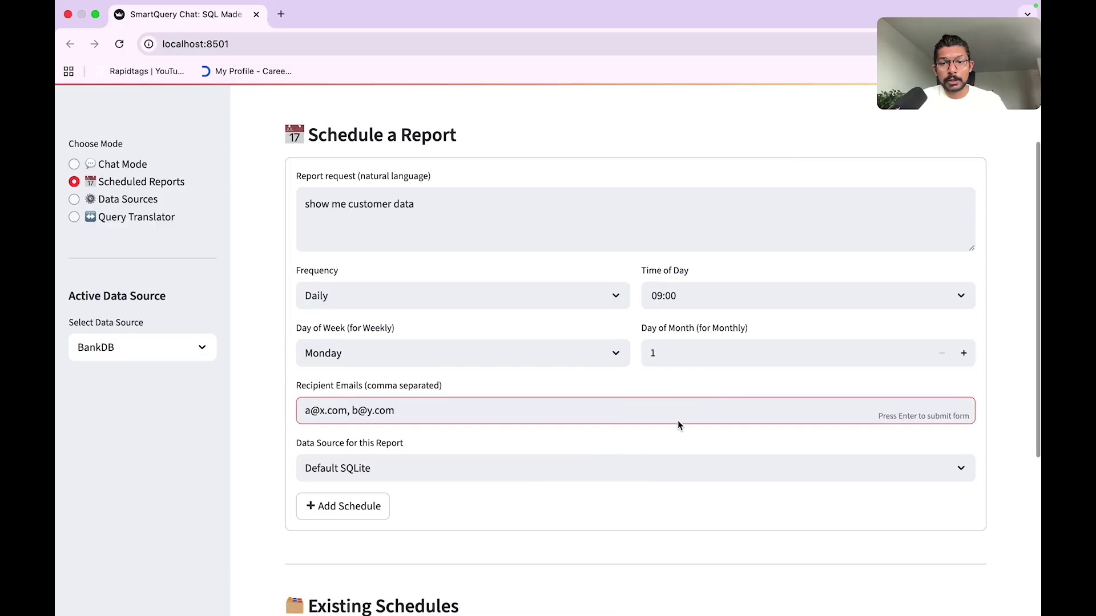
pyautogui.doubleClick(437, 396)
pyautogui.tripleClick(437, 396)
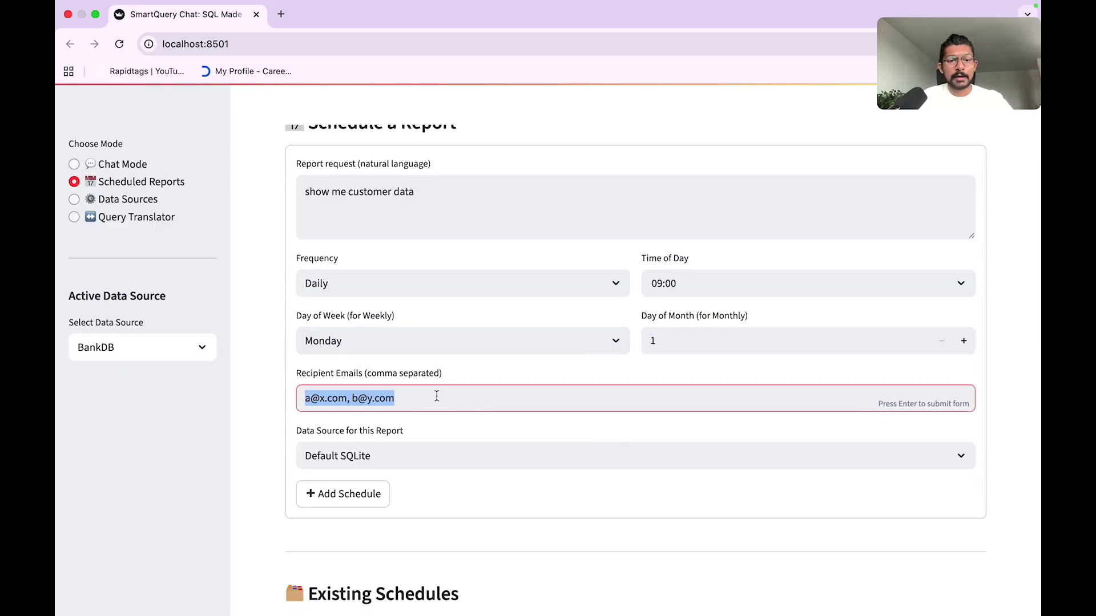
pyautogui.write('omk')
pyautogui.press('BackSpace')
pyautogui.press('BackSpace')
pyautogui.press('BackSpace')
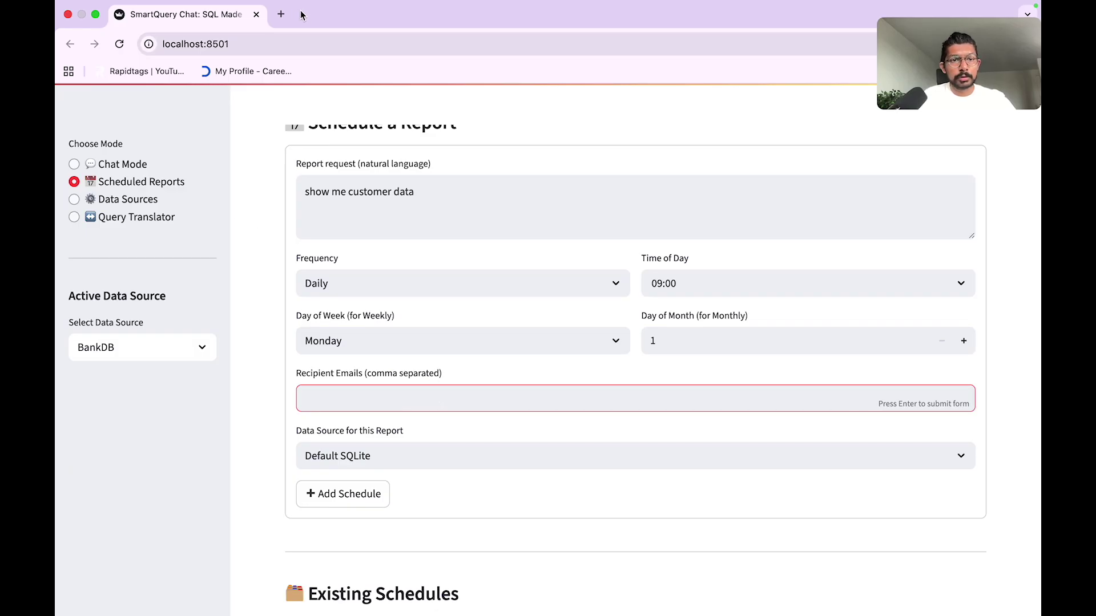
pyautogui.click(281, 15)
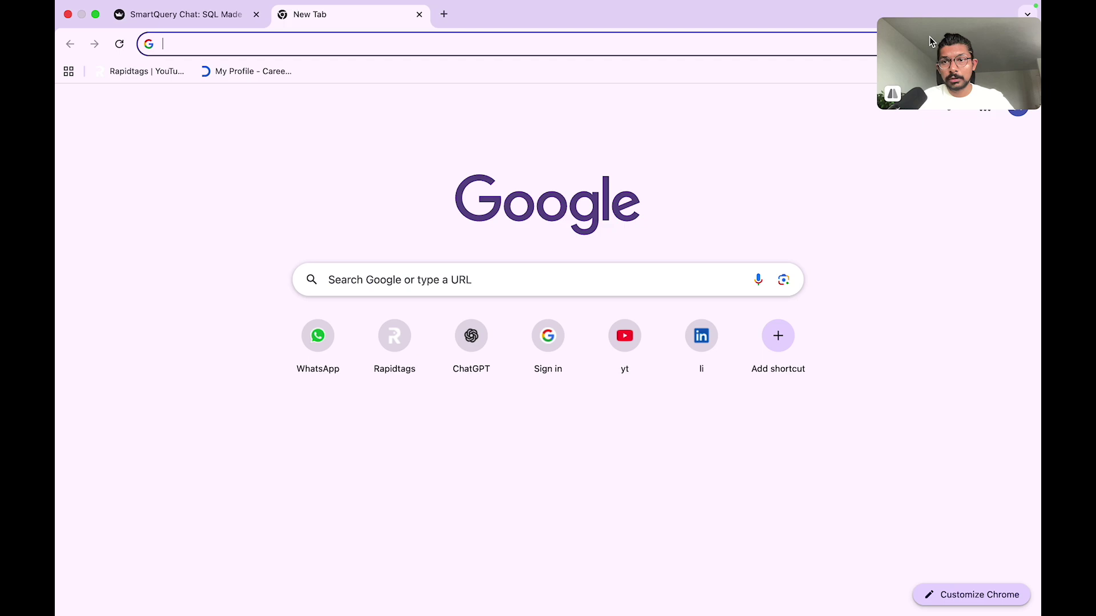
pyautogui.moveTo(931, 41); pyautogui.dragTo(928, 110)
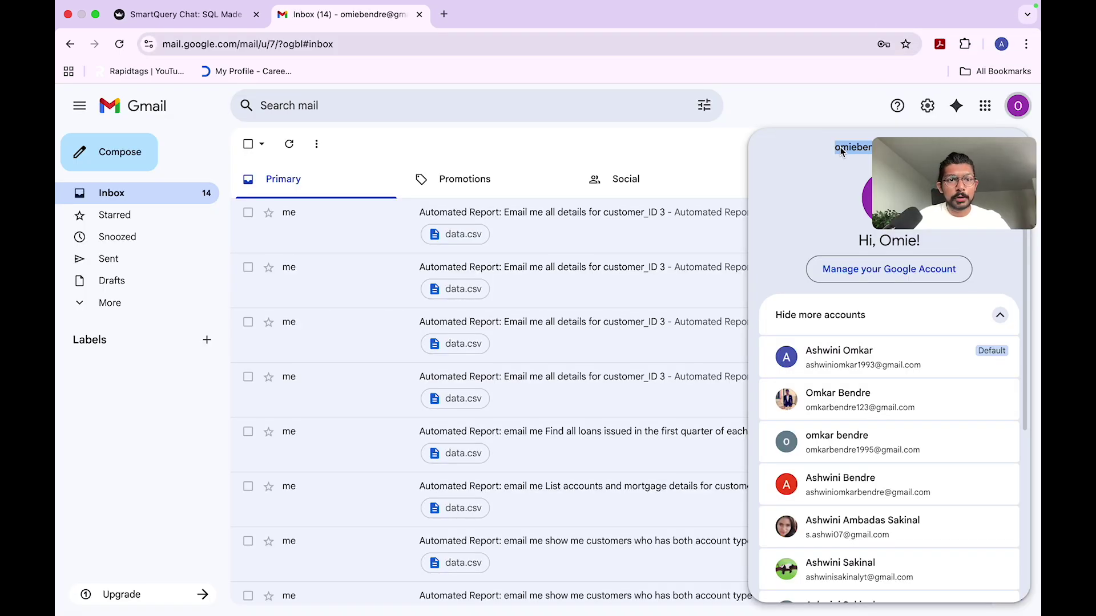
pyautogui.click(183, 22)
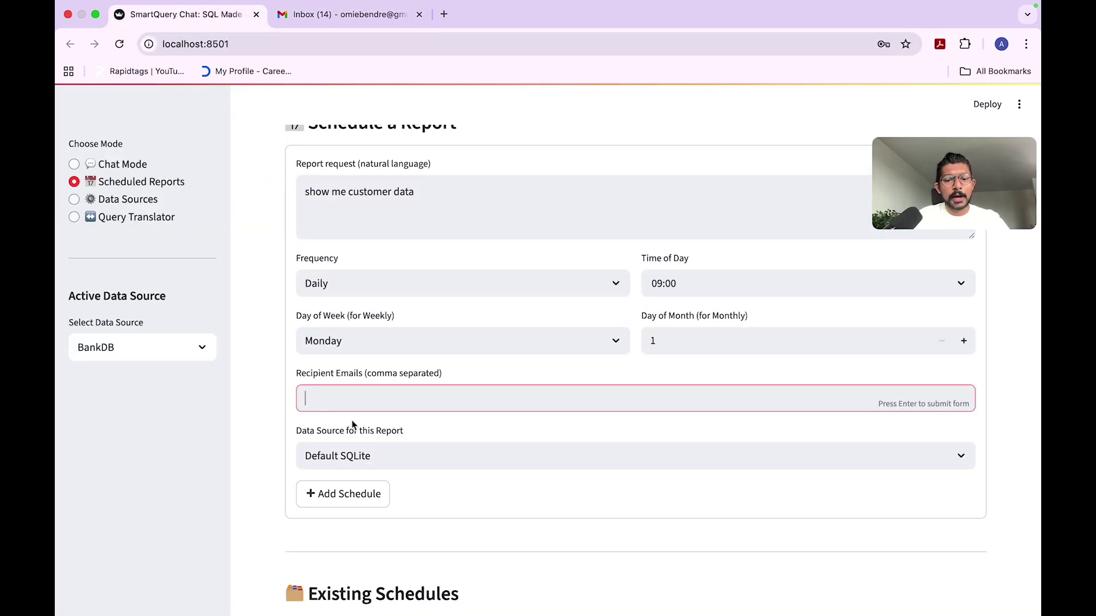
pyautogui.moveTo(944, 169); pyautogui.dragTo(945, 70)
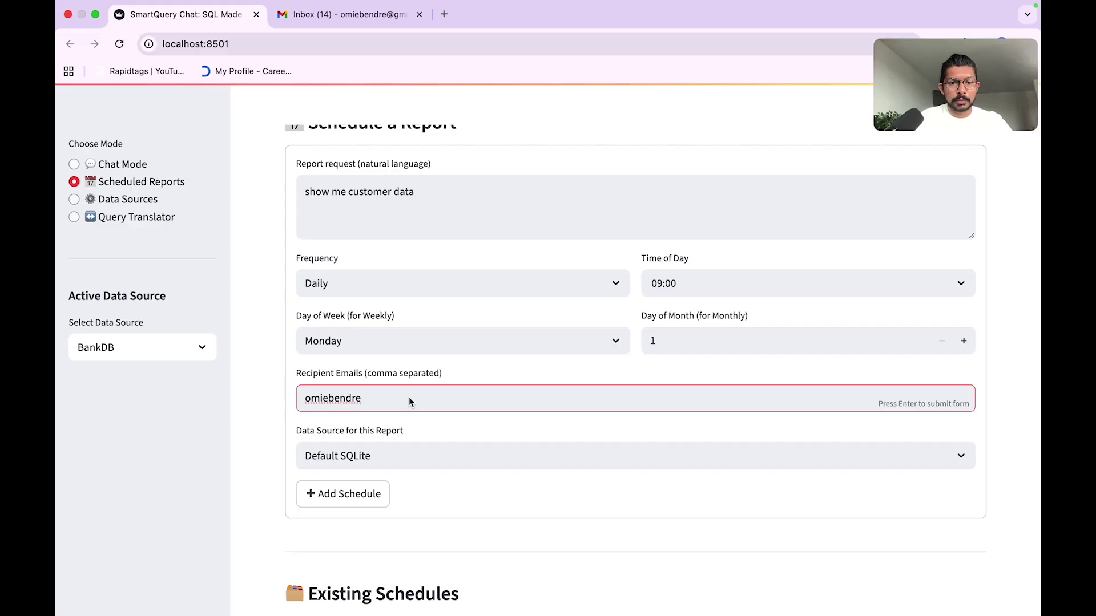
pyautogui.write('@')
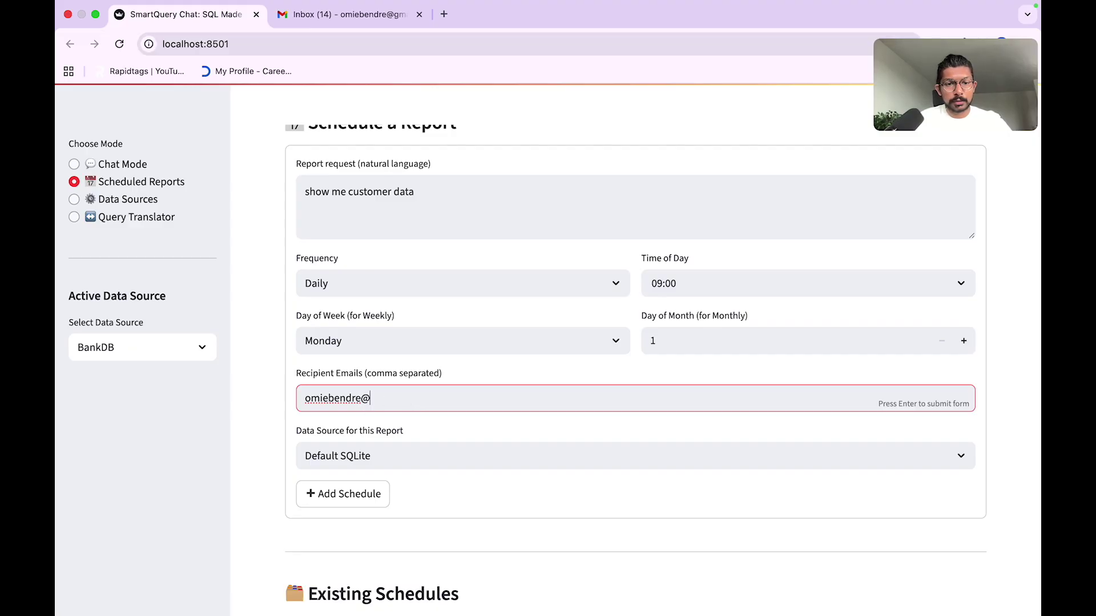
pyautogui.write('gmai')
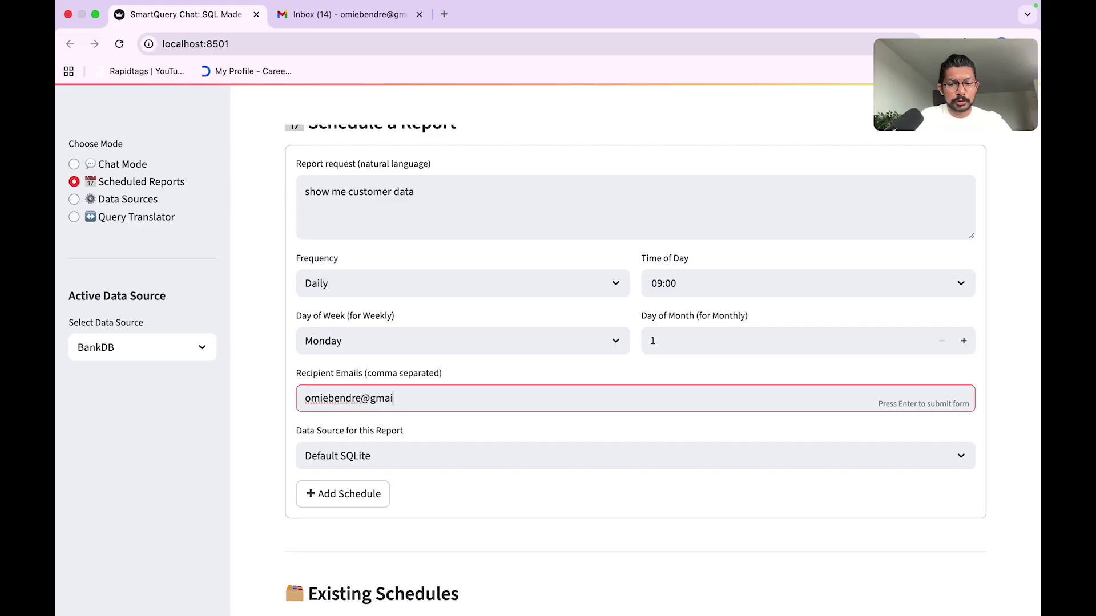
pyautogui.write('l.com')
# Step: Choose BankDB as the report's data source, keep Monday, and add the schedule
pyautogui.click(379, 458)
pyautogui.click(337, 511)
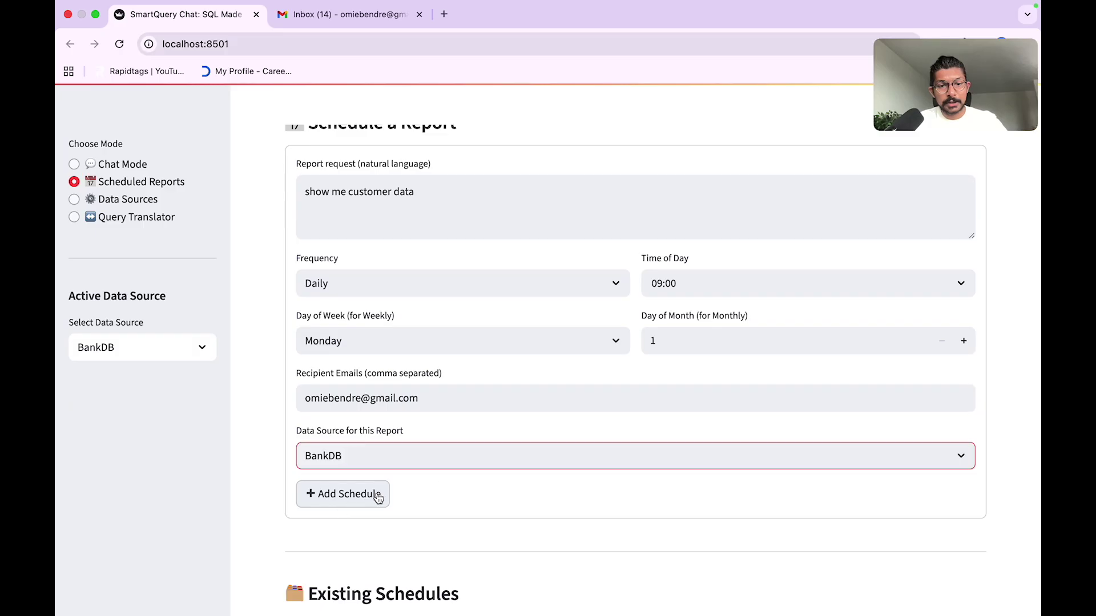
pyautogui.scroll(-1, 445, 484)
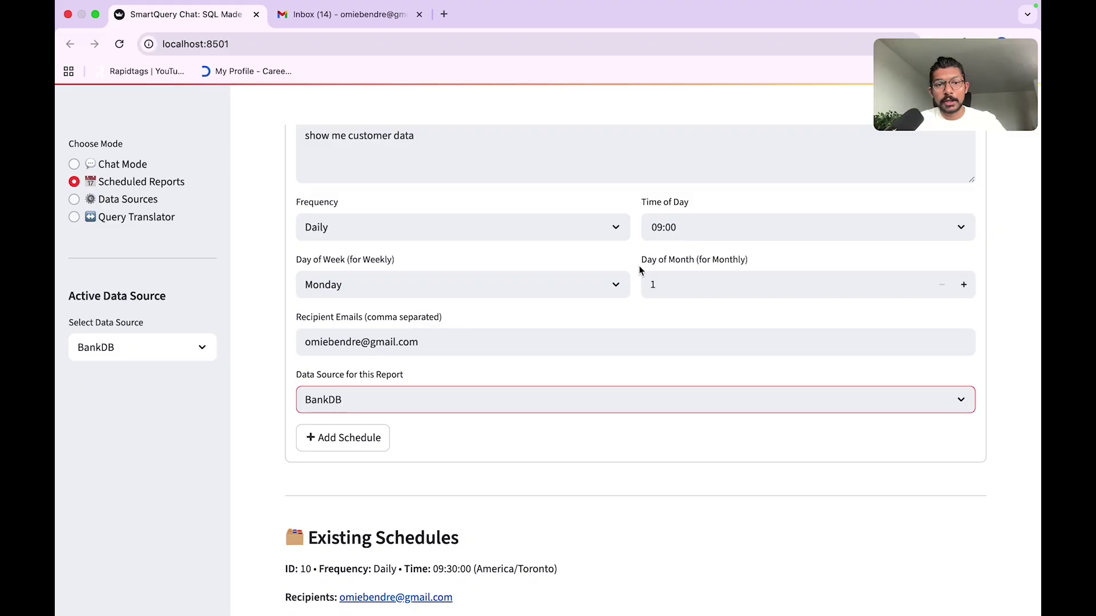
pyautogui.click(590, 291)
pyautogui.click(741, 316)
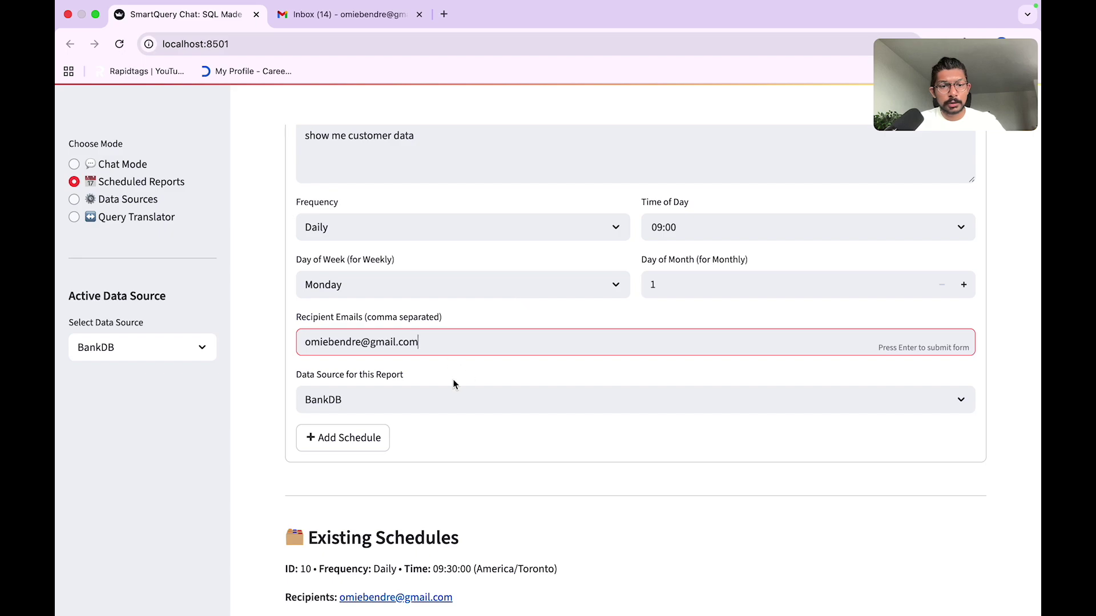
pyautogui.click(369, 438)
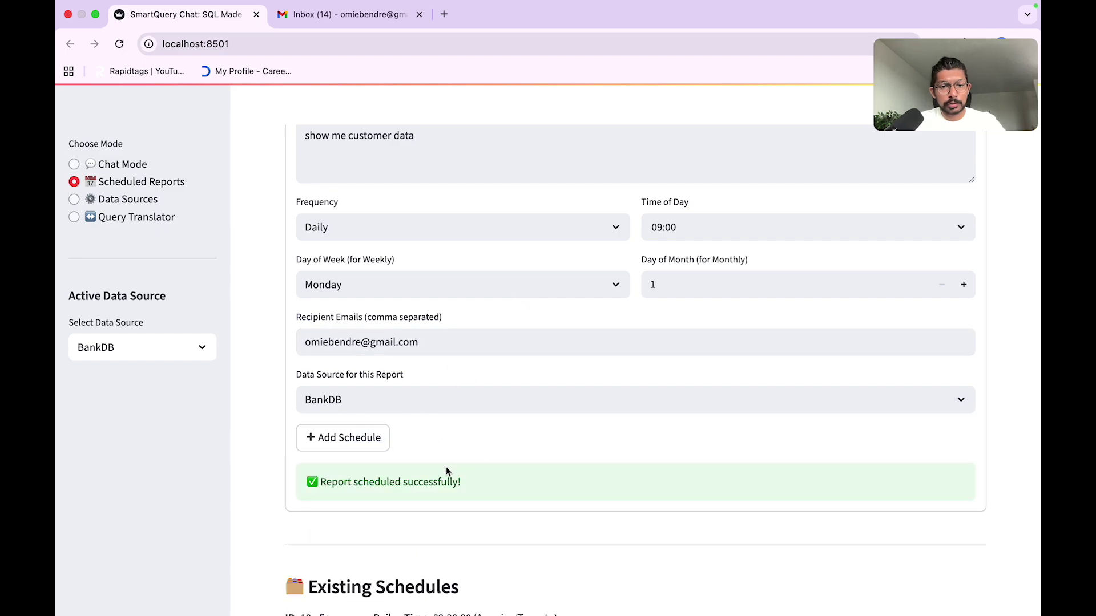
# Step: Send the scheduled customer data report immediately and check the Gmail inbox
pyautogui.scroll(-7, 598, 423)
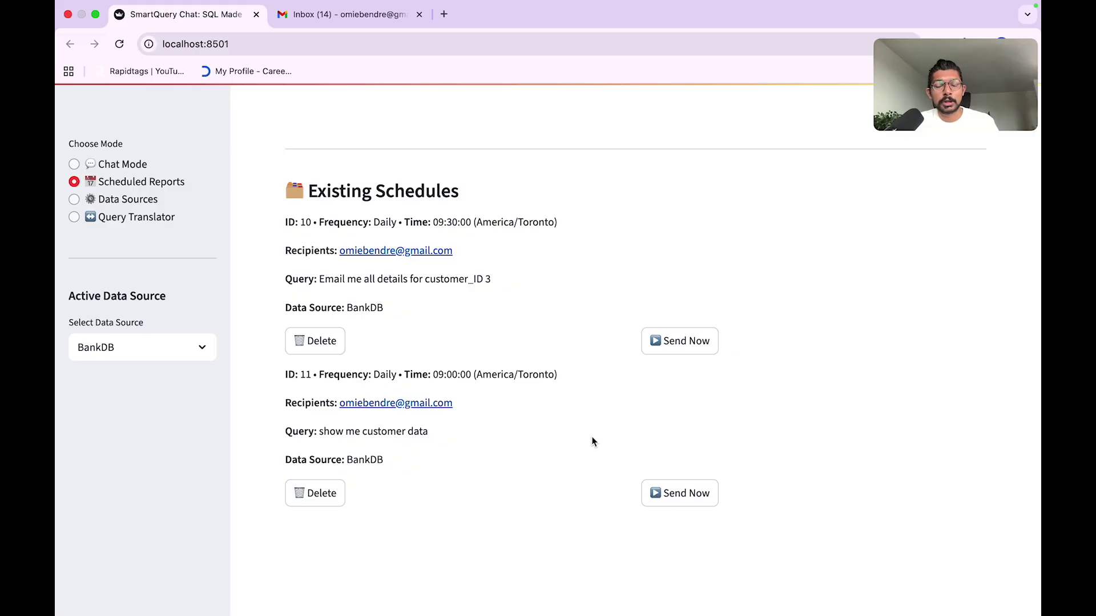
pyautogui.click(688, 501)
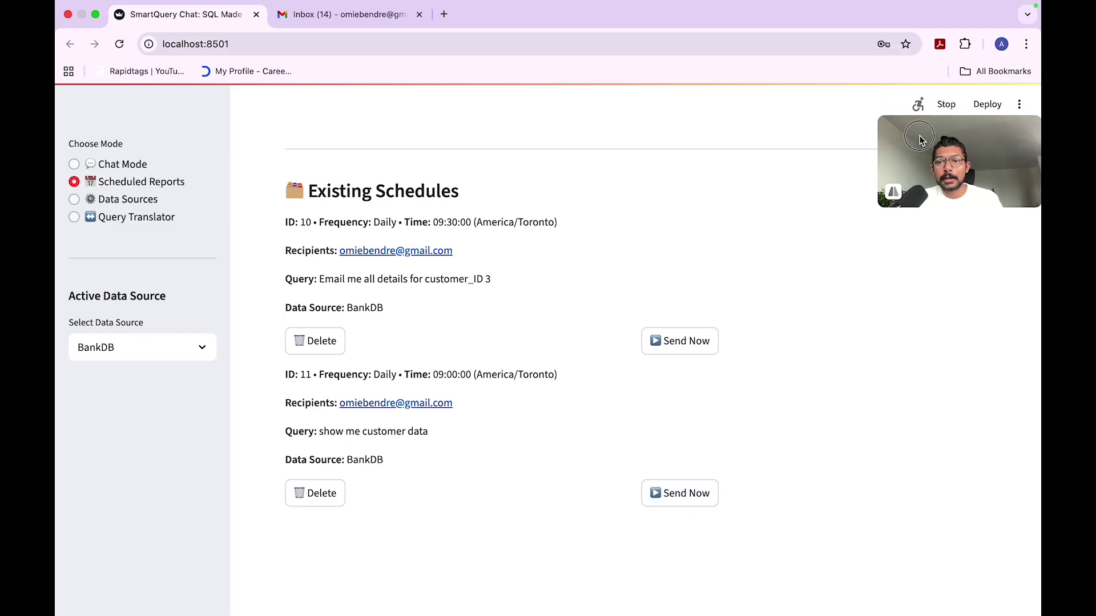
pyautogui.click(329, 18)
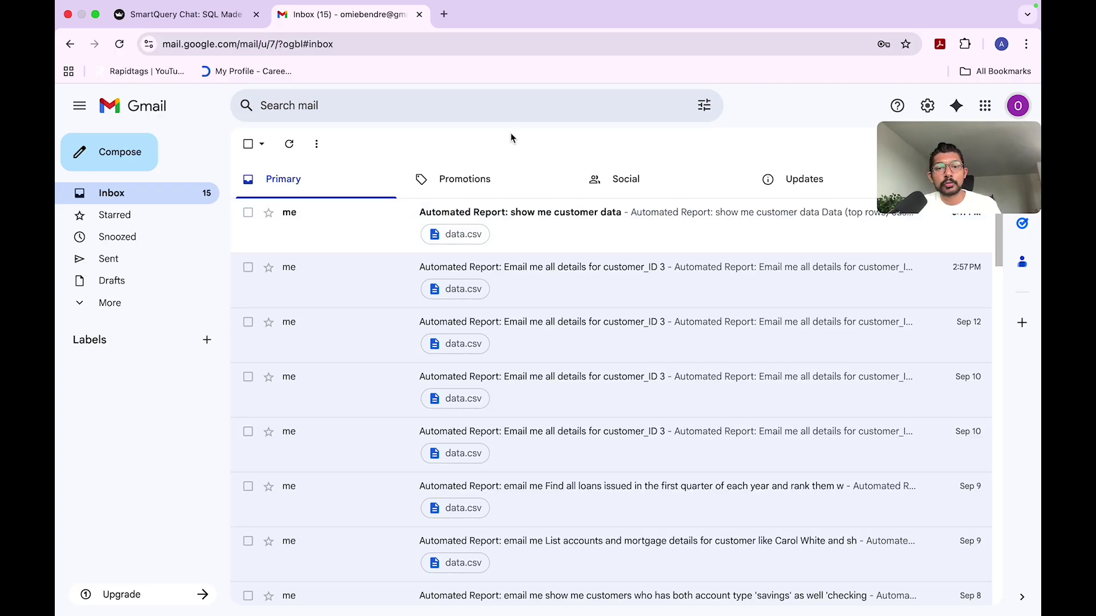
# Step: Open the 'Automated Report: show me customer data' email and preview its data.csv attachment
pyautogui.click(564, 227)
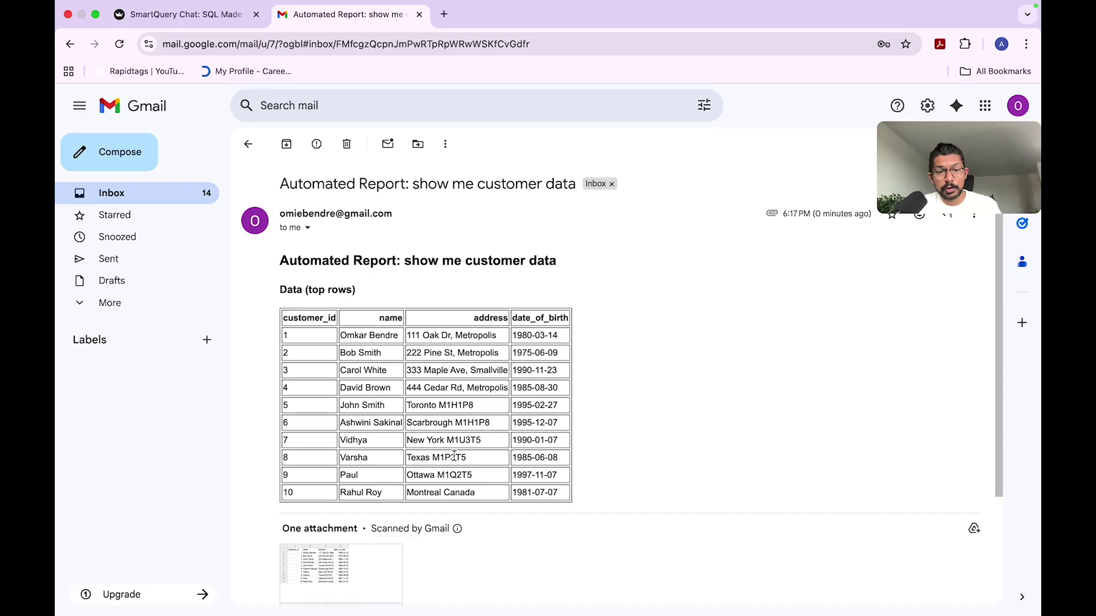
pyautogui.scroll(-3, 454, 456)
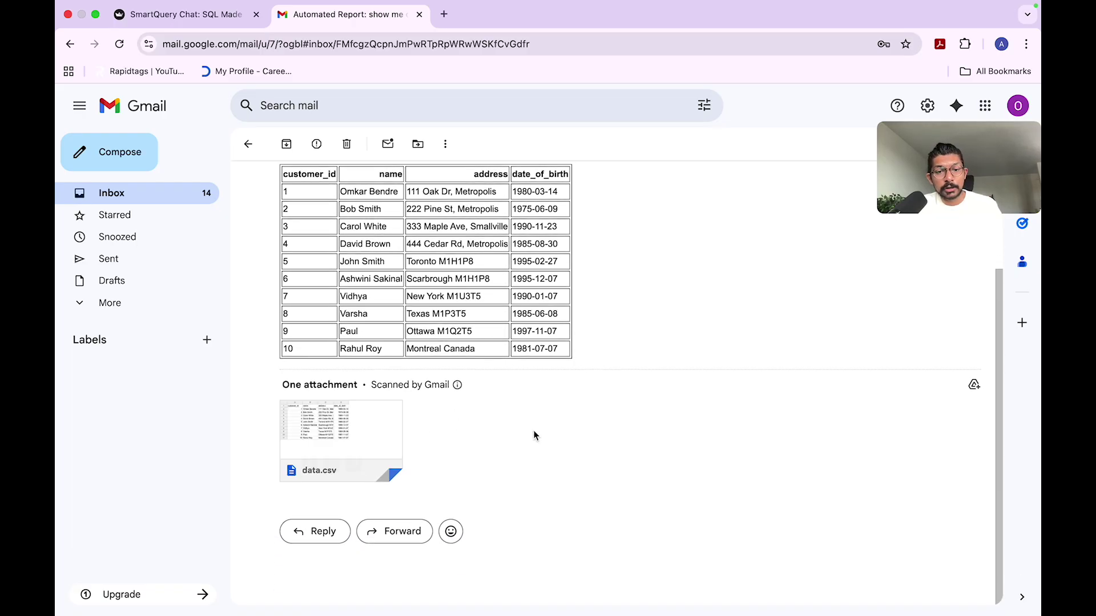
pyautogui.click(355, 423)
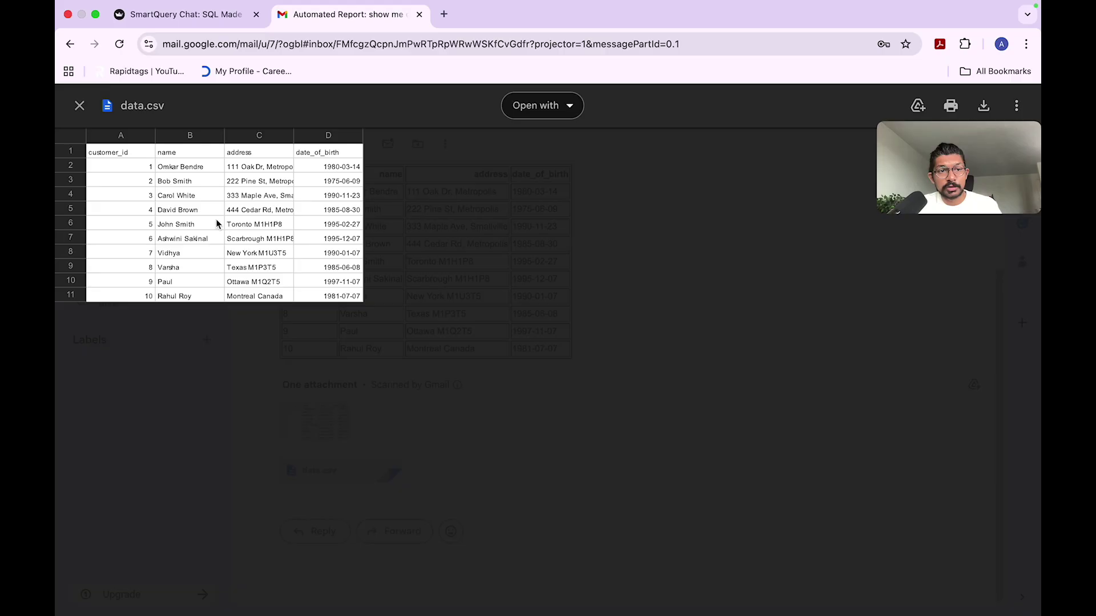
pyautogui.click(79, 106)
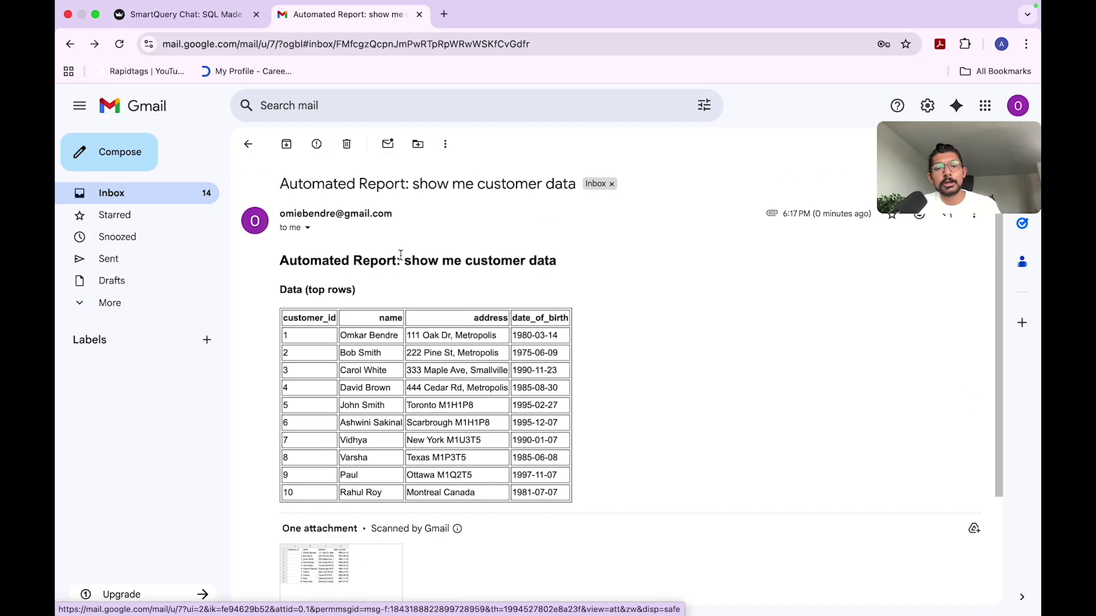
# Step: Look over the SmartQuery Chat page, then return to the customer data report email
pyautogui.click(183, 14)
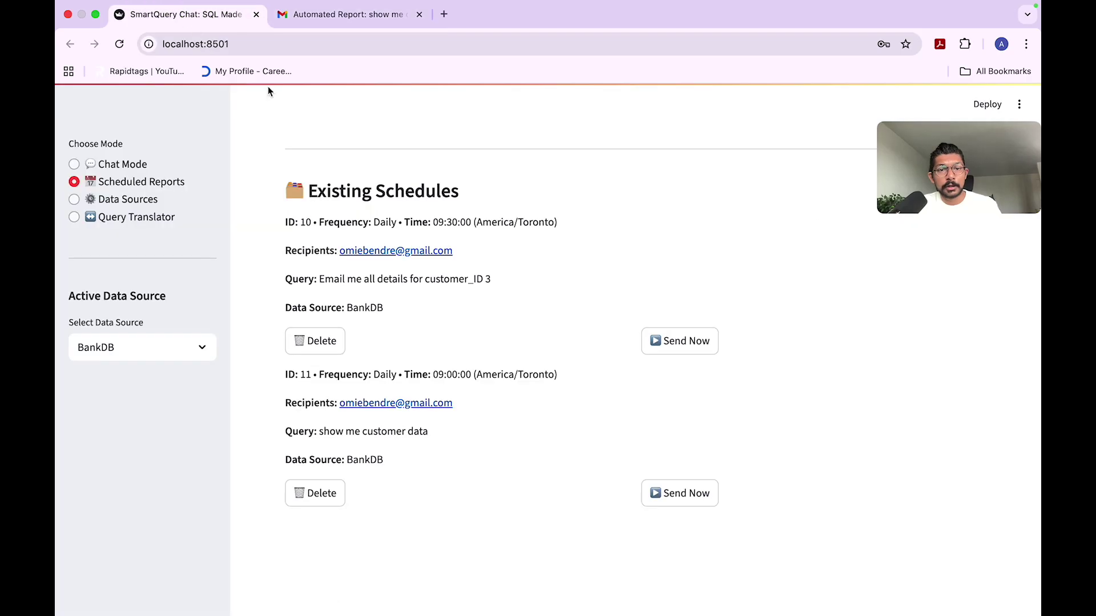
pyautogui.scroll(10, 423, 227)
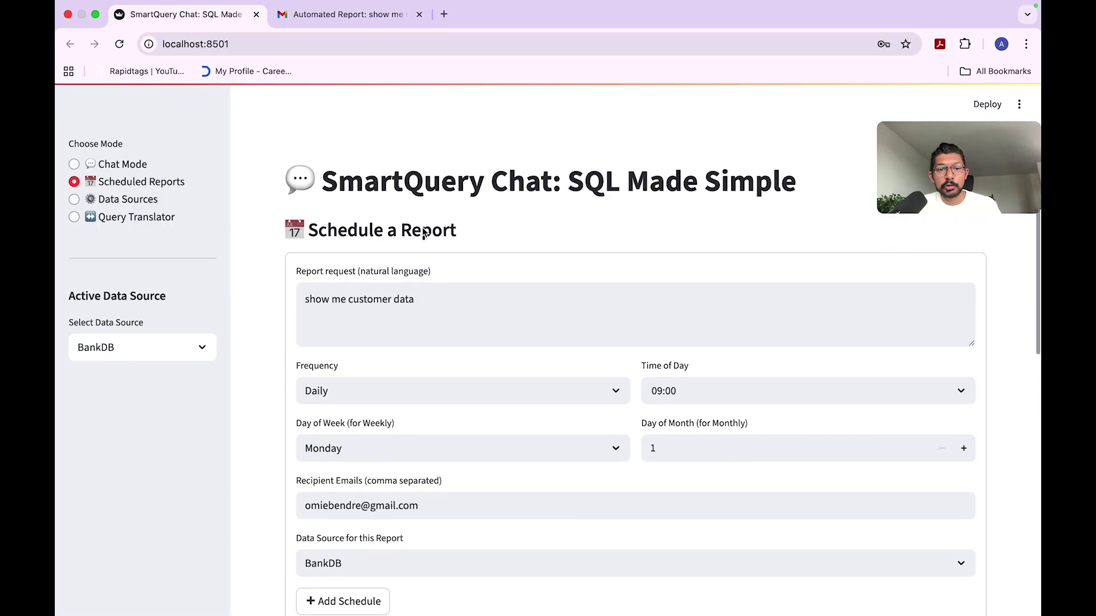
pyautogui.scroll(-2, 437, 329)
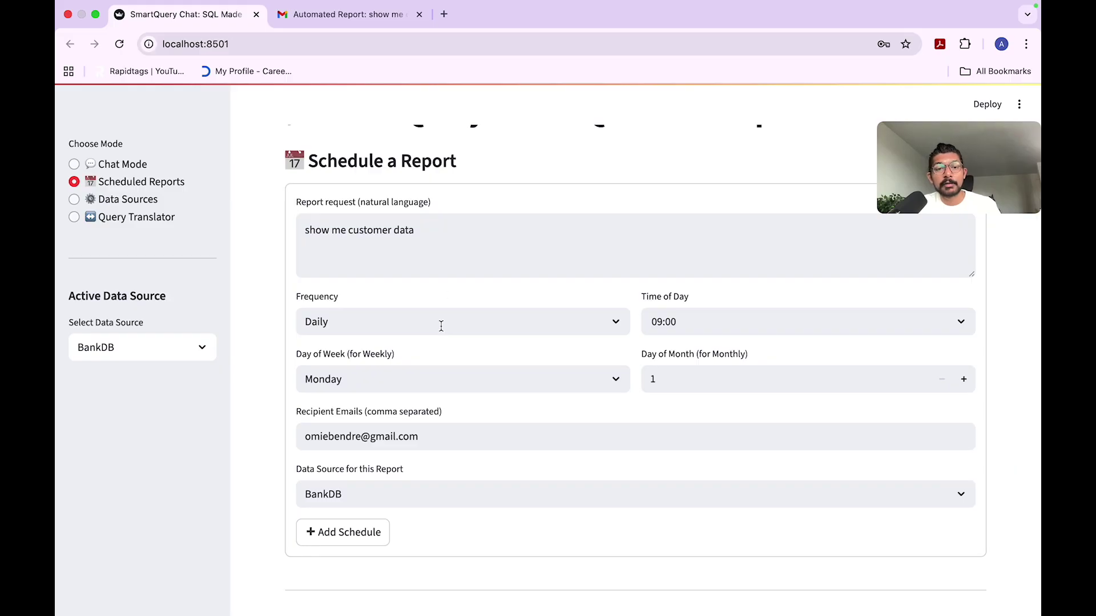
pyautogui.scroll(-1, 491, 288)
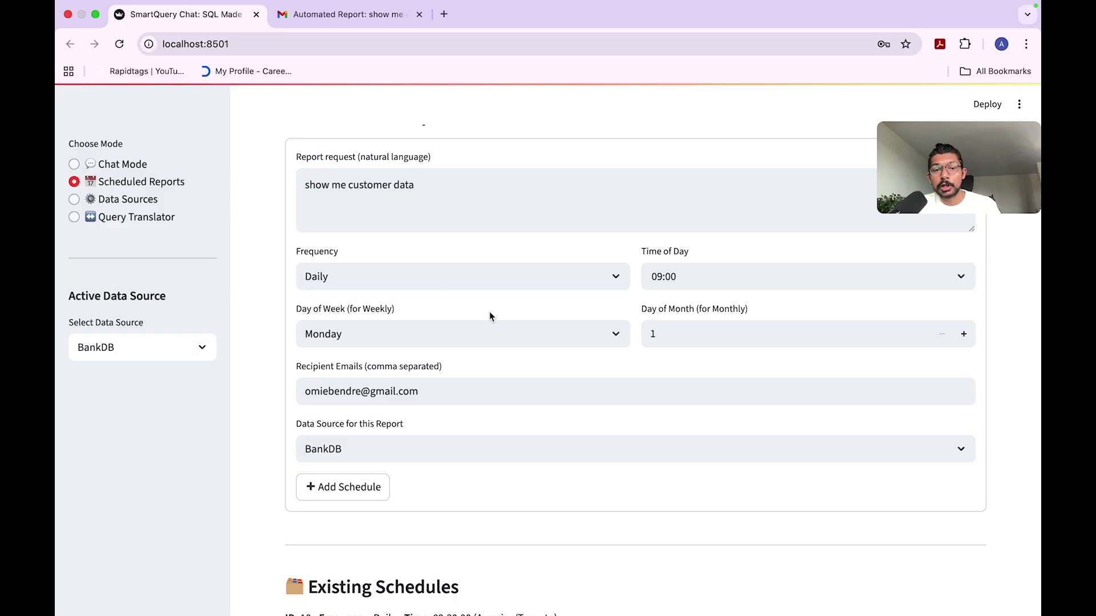
pyautogui.scroll(-2, 489, 311)
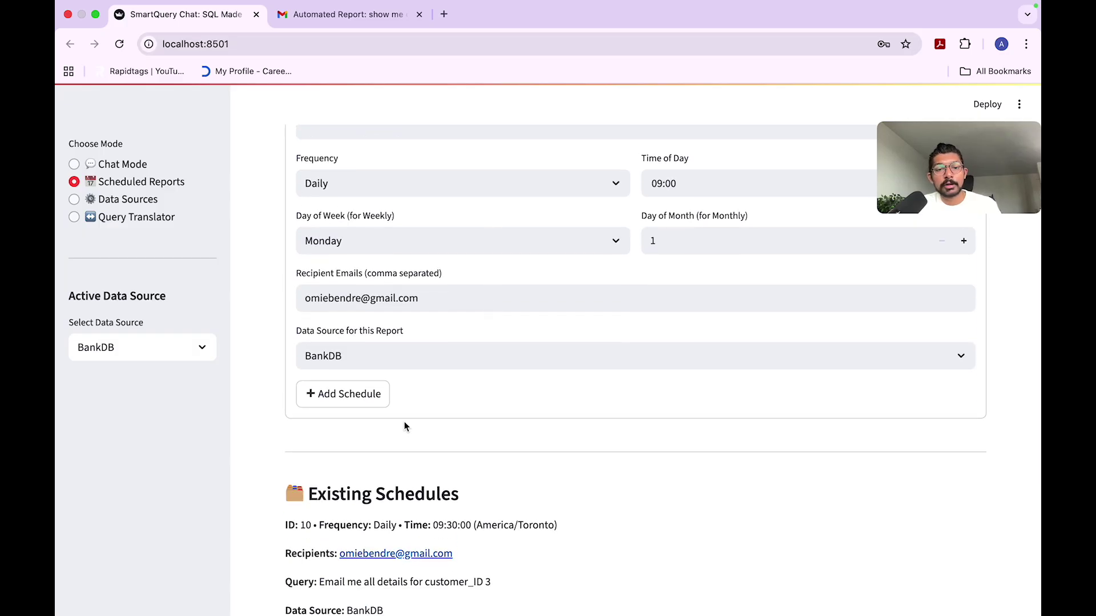
pyautogui.scroll(-6, 397, 425)
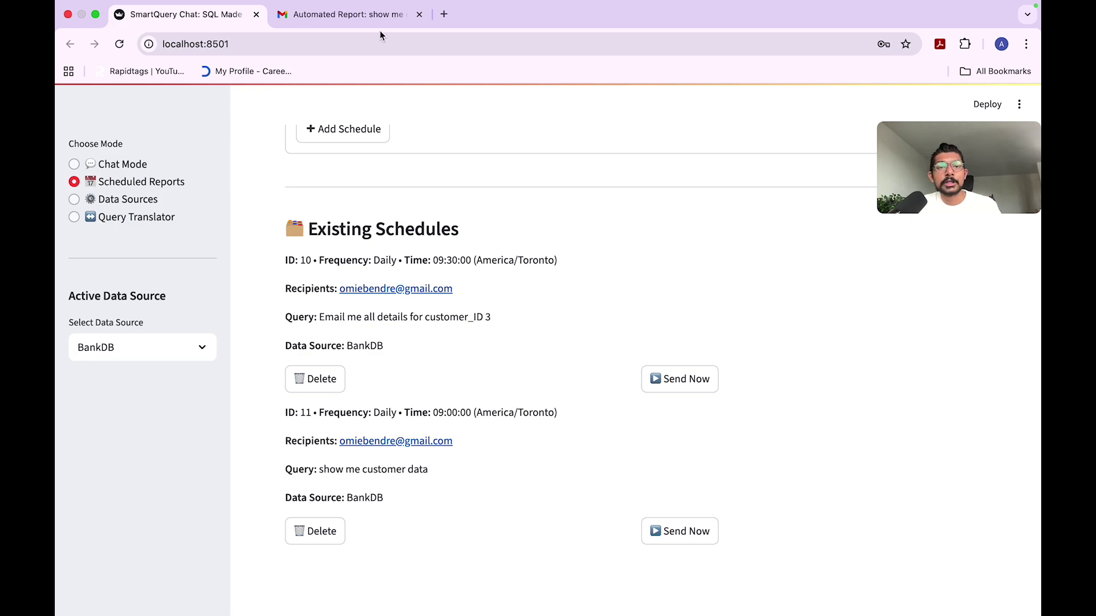
pyautogui.click(357, 19)
pyautogui.scroll(-3, 384, 314)
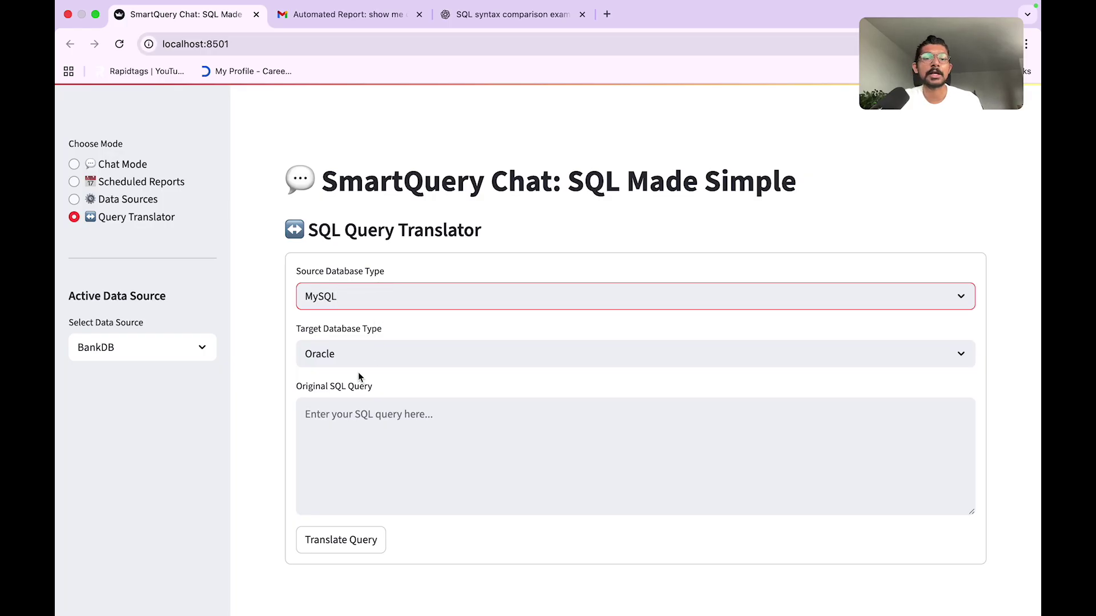
# Step: Paste the MySQL branch mortgage query and translate it to Oracle, with FETCH FIRST 3 ROWS ONLY replacing LIMIT 3
pyautogui.click(320, 420)
pyautogui.press('super+v')
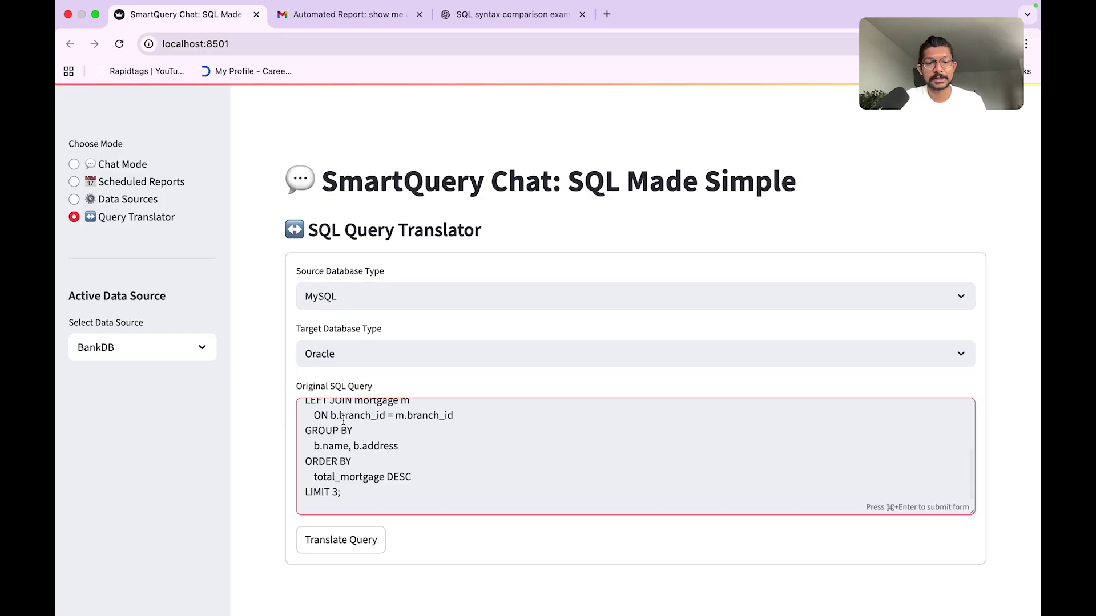
pyautogui.click(342, 538)
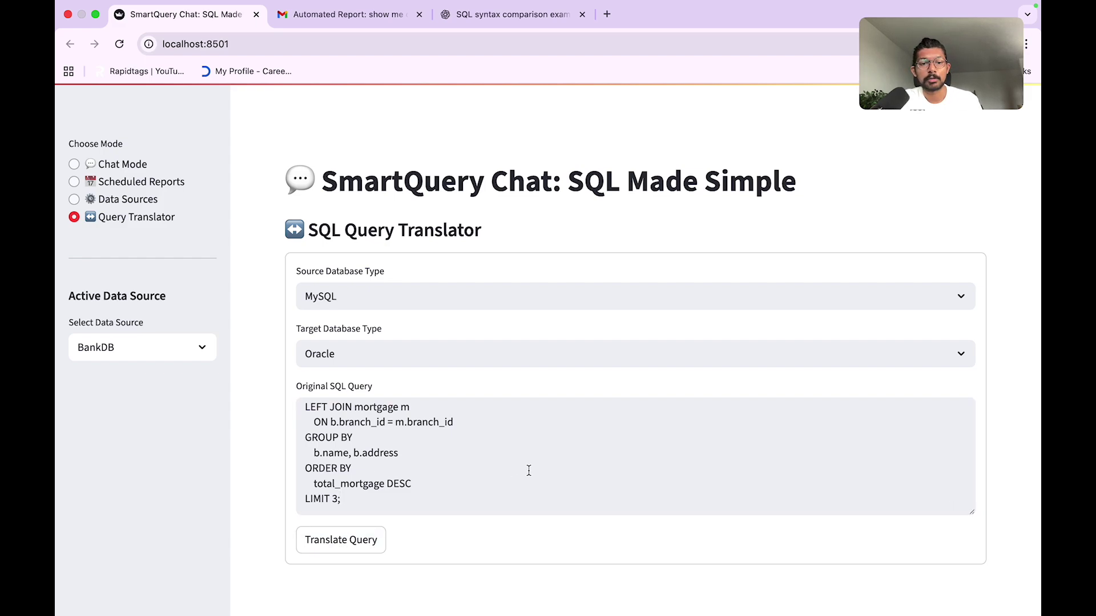
pyautogui.scroll(-2, 529, 470)
pyautogui.scroll(-6, 552, 409)
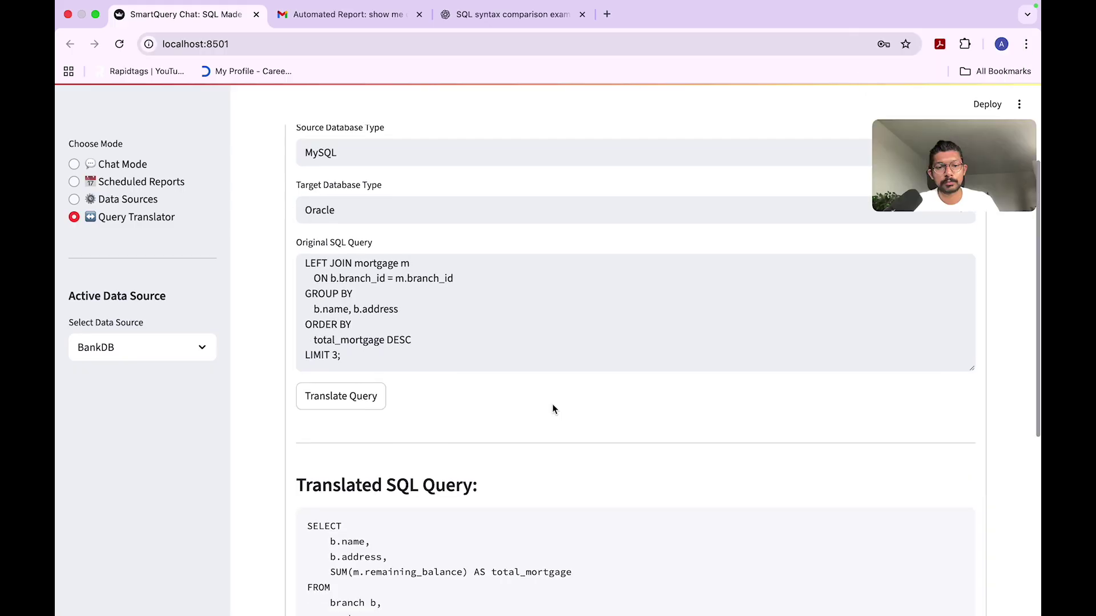
pyautogui.scroll(-2, 552, 409)
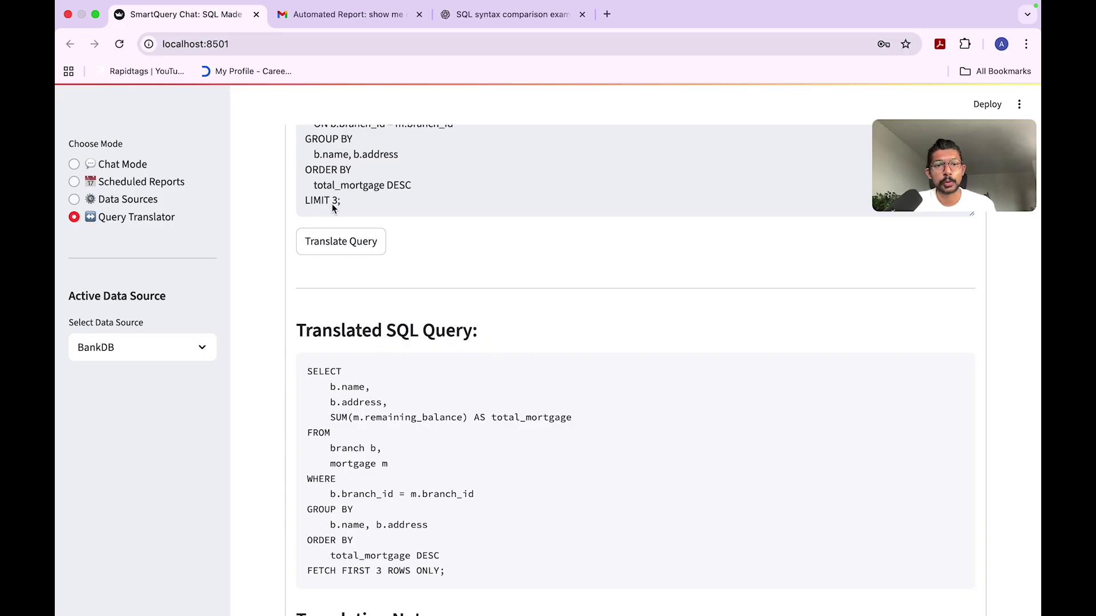
pyautogui.scroll(-3, 448, 369)
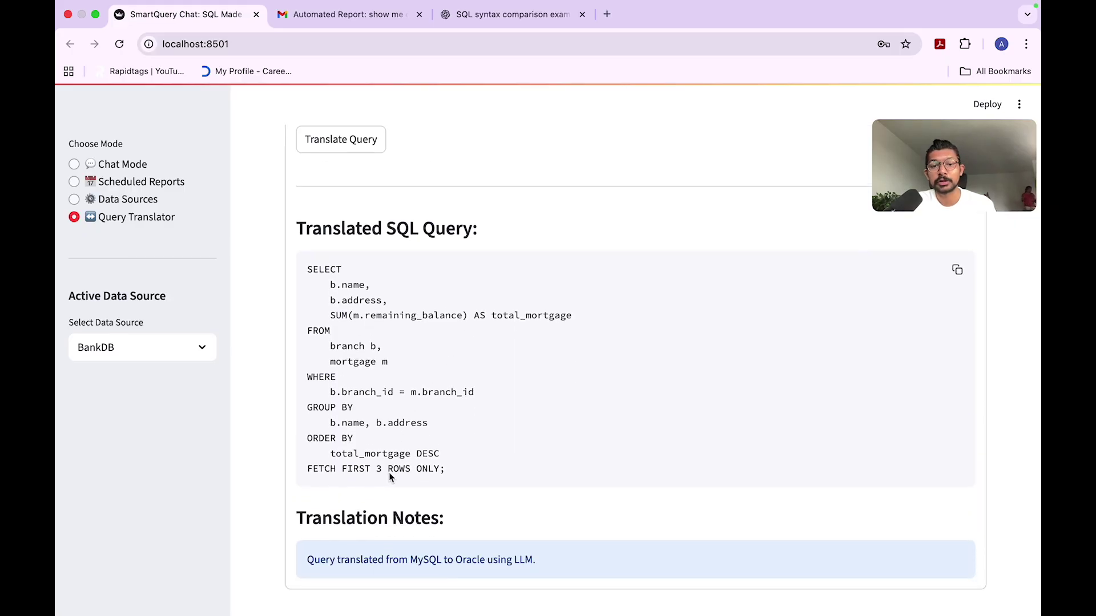
pyautogui.scroll(5, 473, 360)
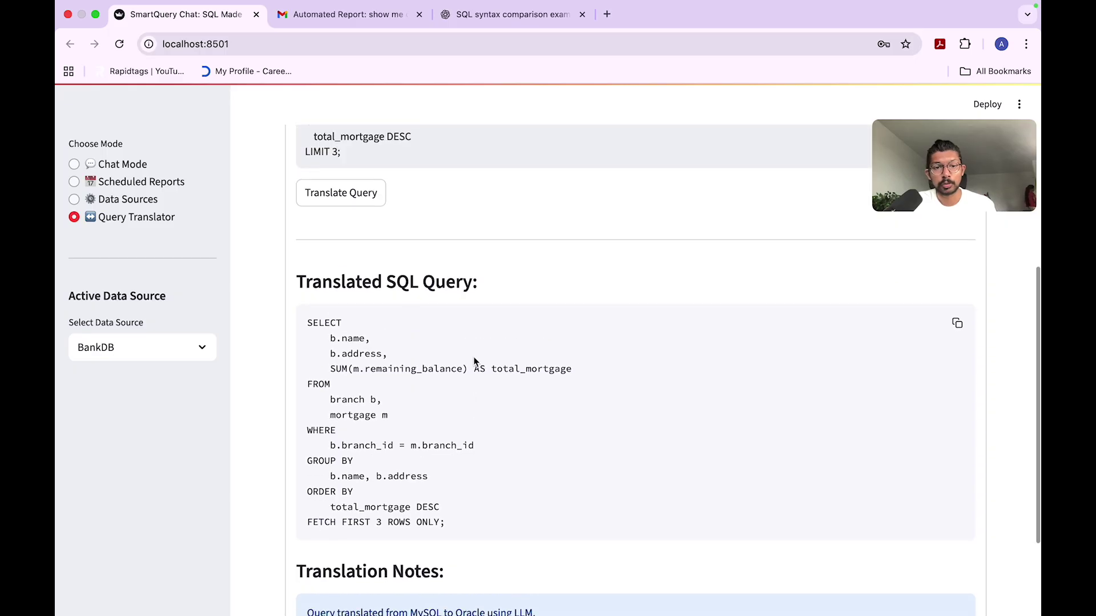
pyautogui.scroll(4, 474, 360)
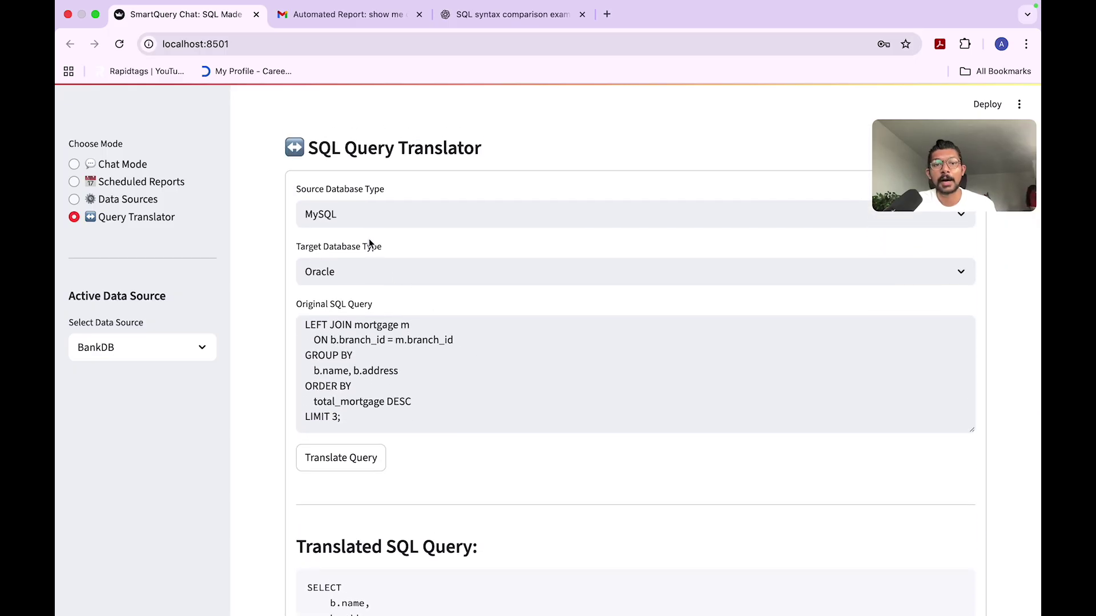
pyautogui.scroll(-8, 489, 341)
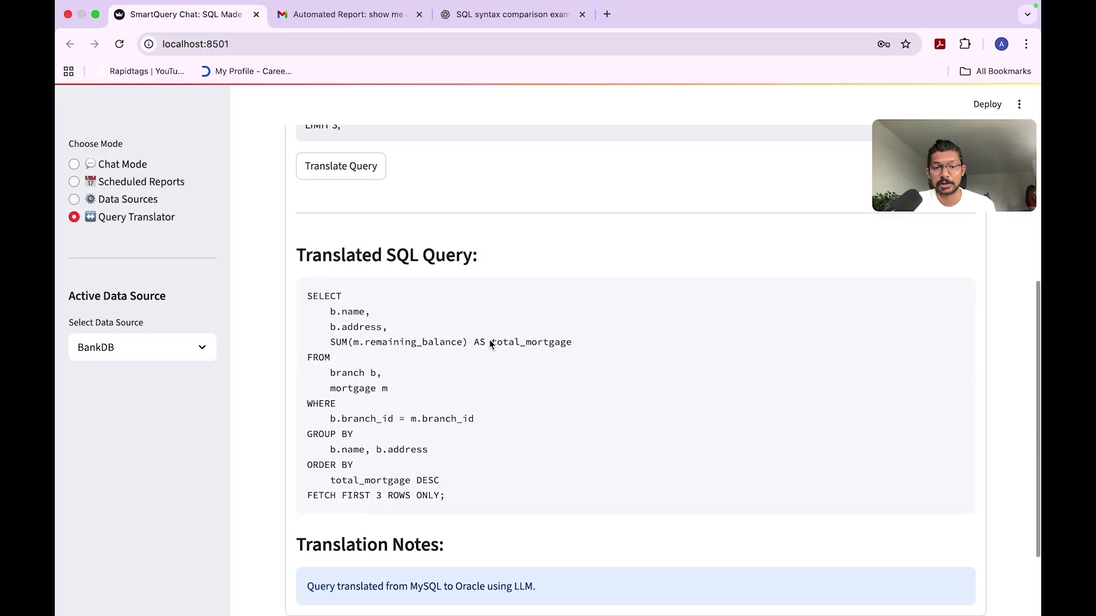
pyautogui.scroll(-2, 489, 342)
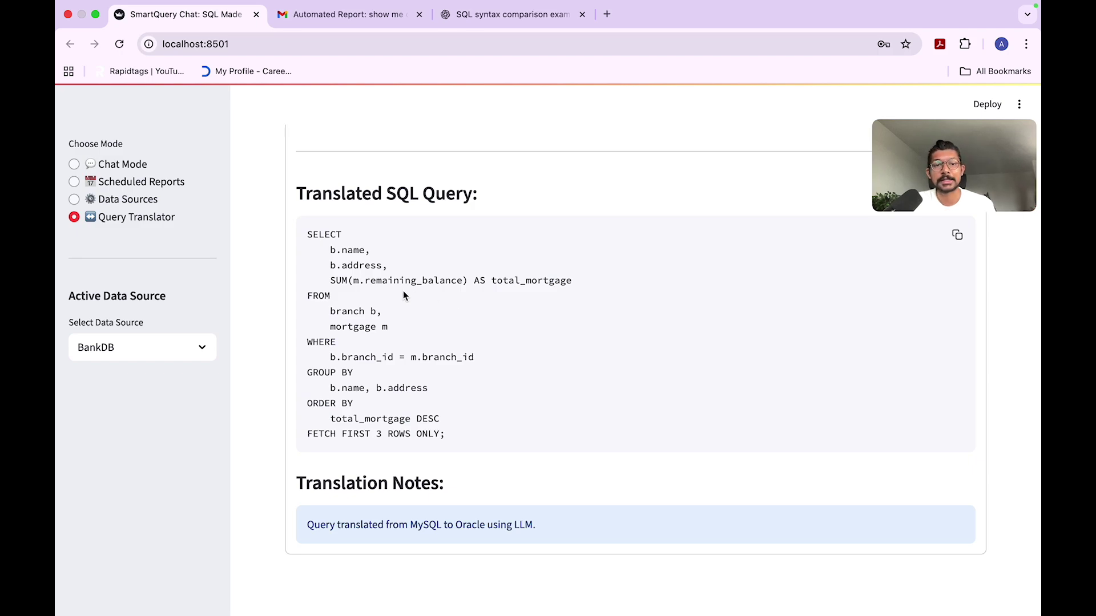
pyautogui.scroll(4, 402, 292)
pyautogui.scroll(7, 402, 295)
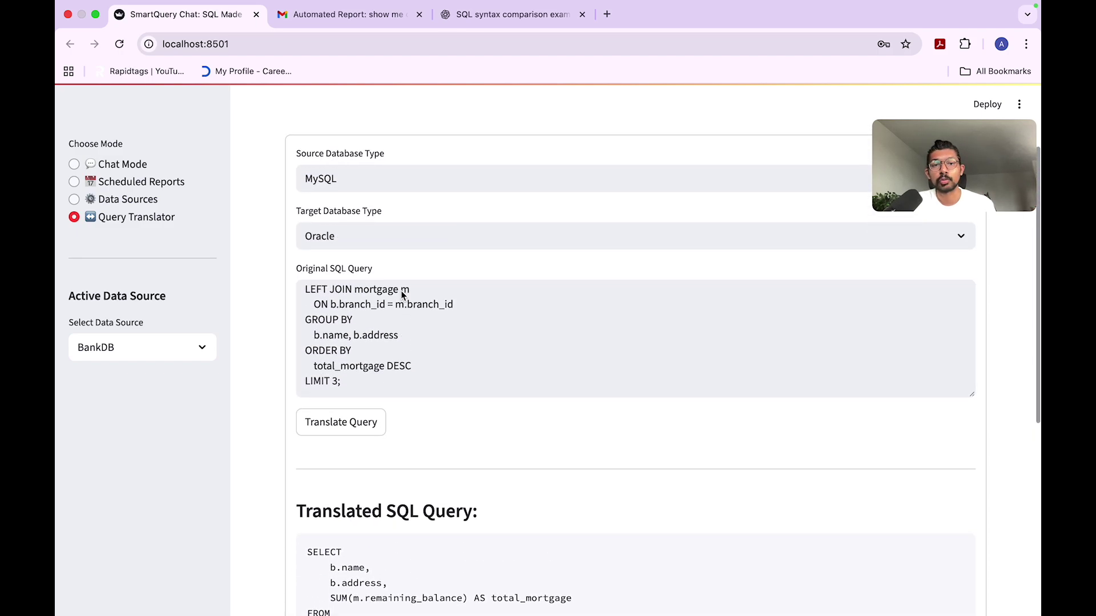
# Step: Switch the target database to Amazon Redshift and retranslate, keeping the LEFT JOIN and LIMIT 3
pyautogui.click(372, 239)
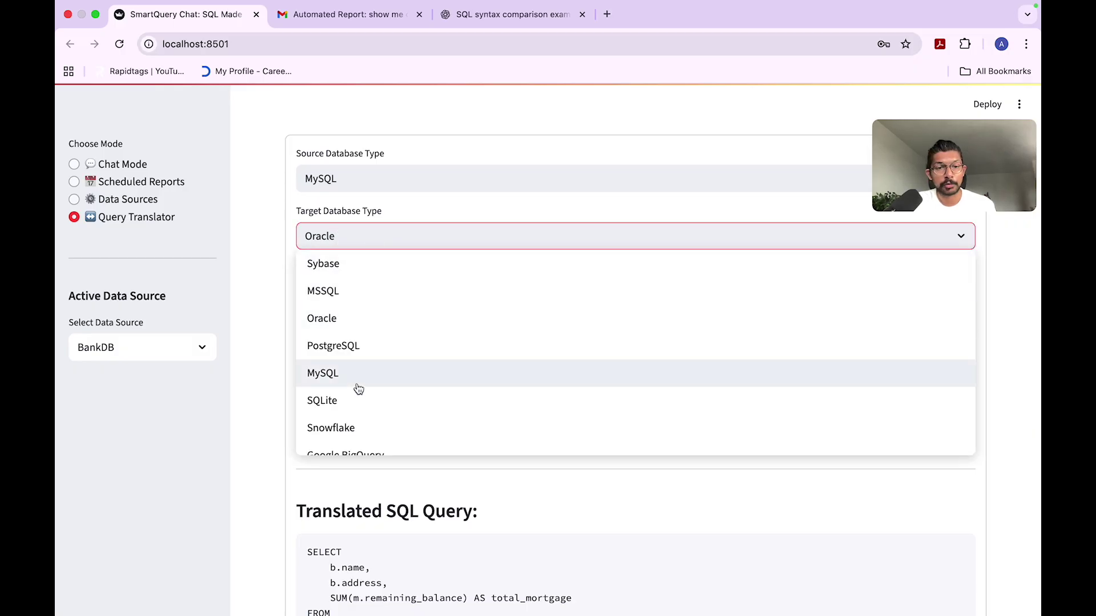
pyautogui.scroll(-3, 391, 373)
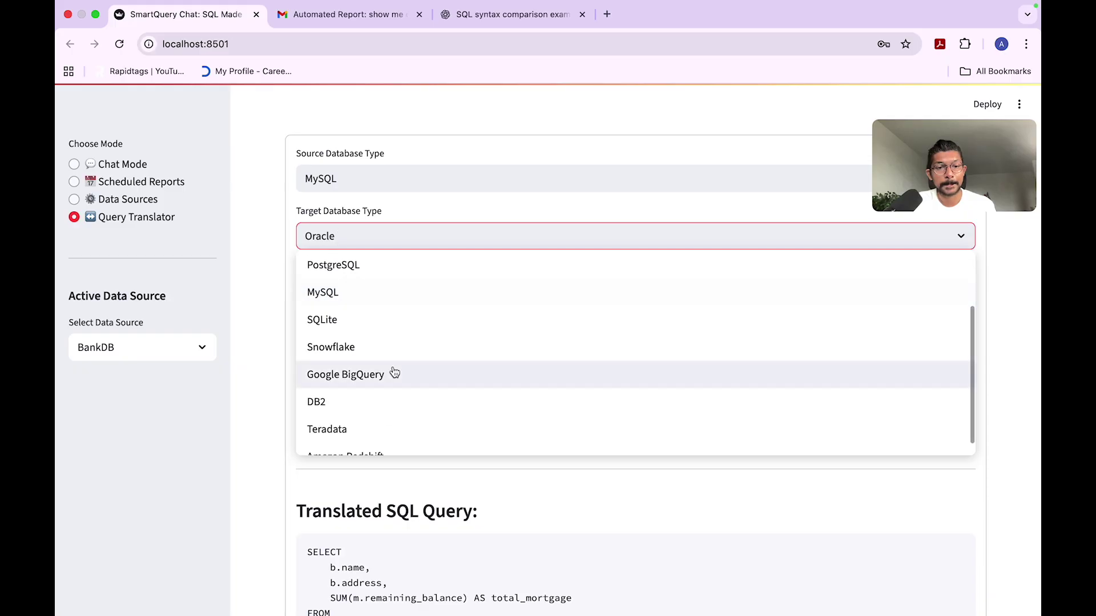
pyautogui.click(357, 444)
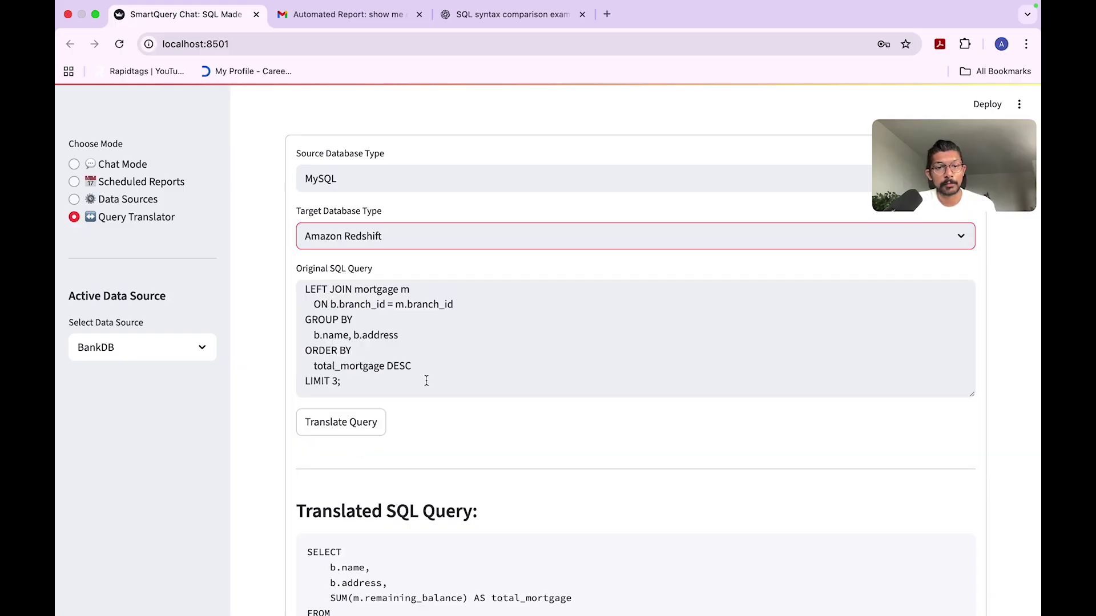
pyautogui.click(328, 422)
pyautogui.scroll(-3, 601, 413)
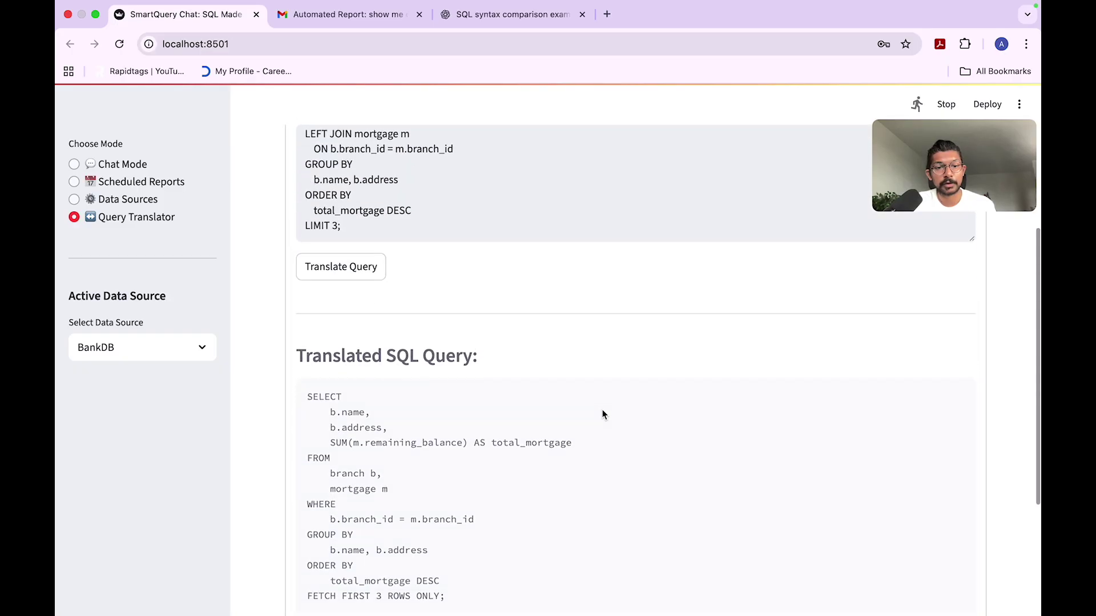
pyautogui.scroll(-3, 603, 415)
pyautogui.scroll(-1, 602, 415)
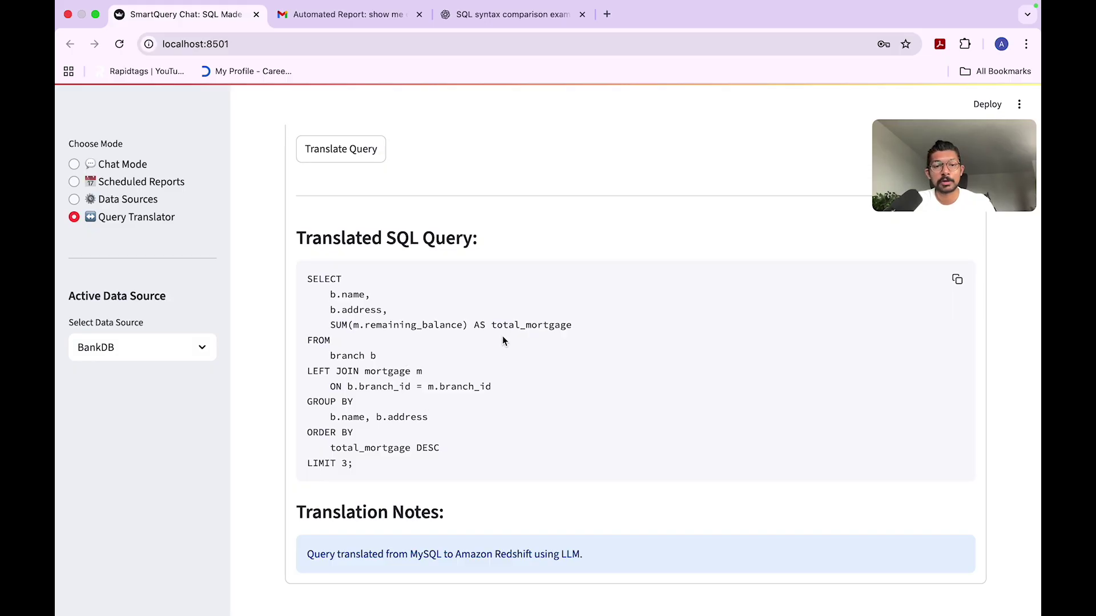
pyautogui.scroll(5, 503, 340)
pyautogui.scroll(3, 503, 341)
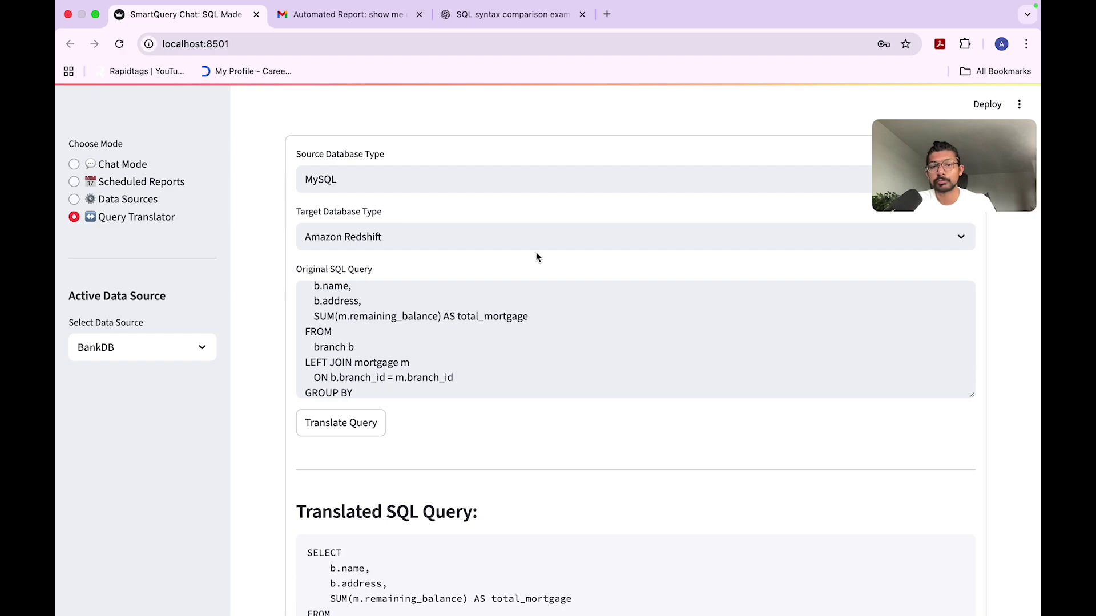
pyautogui.scroll(2, 536, 255)
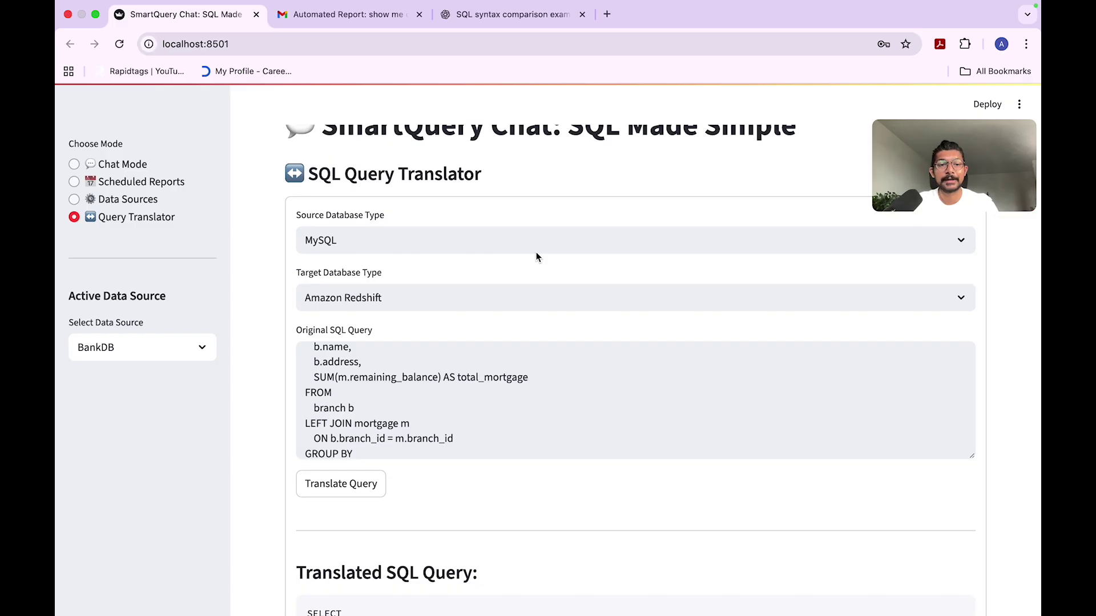
pyautogui.scroll(2, 537, 257)
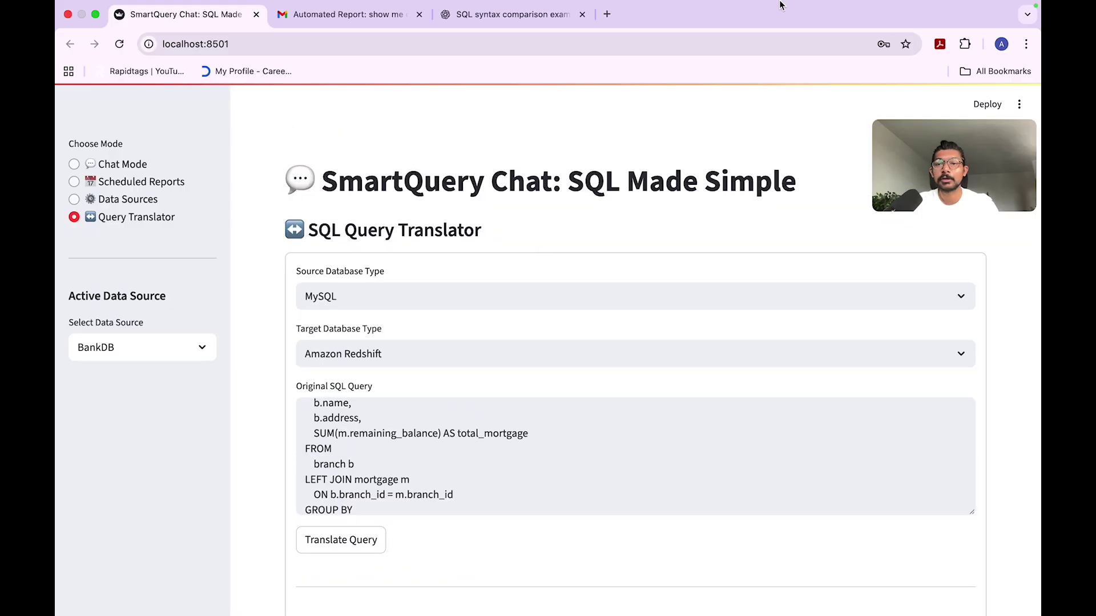